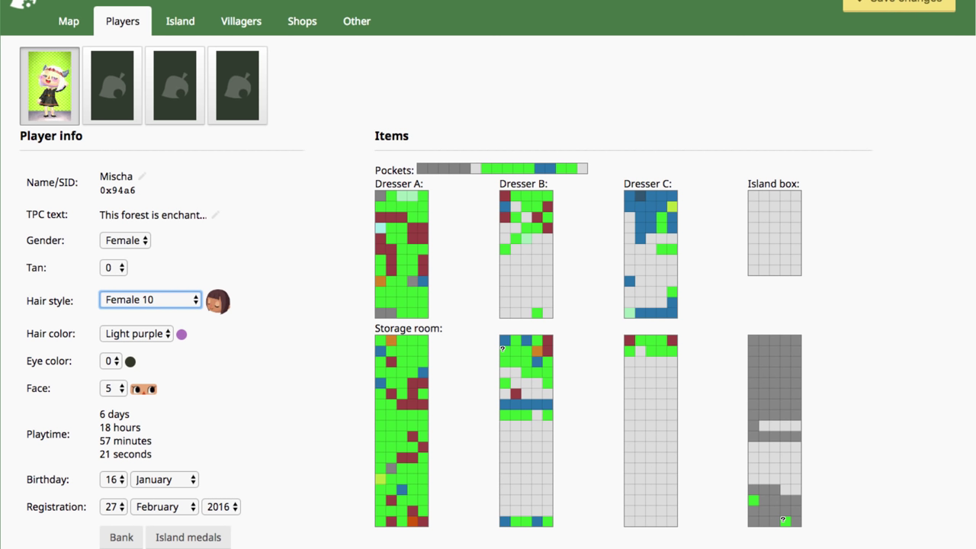
- View the town map, look through the other player slots, and return to the first player's profile
left_click(70, 24)
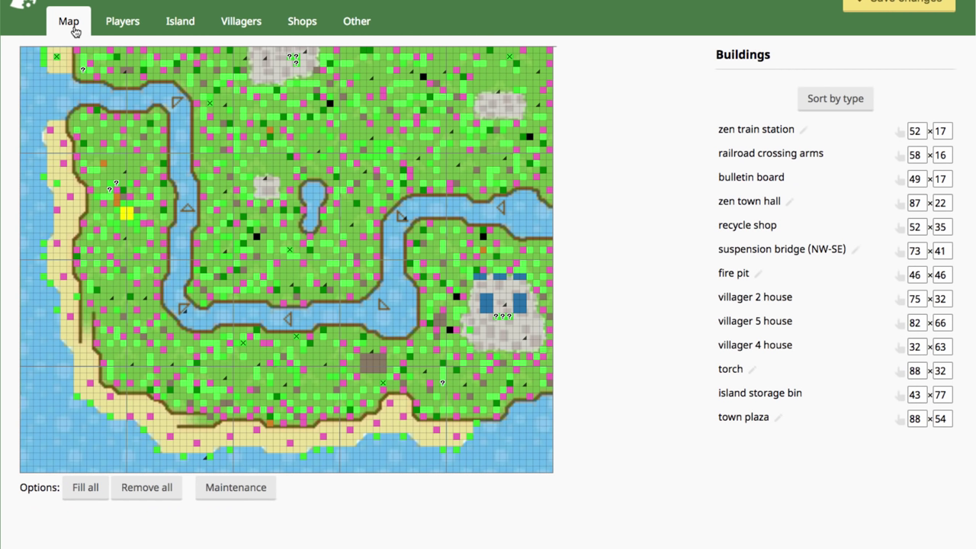
left_click(131, 28)
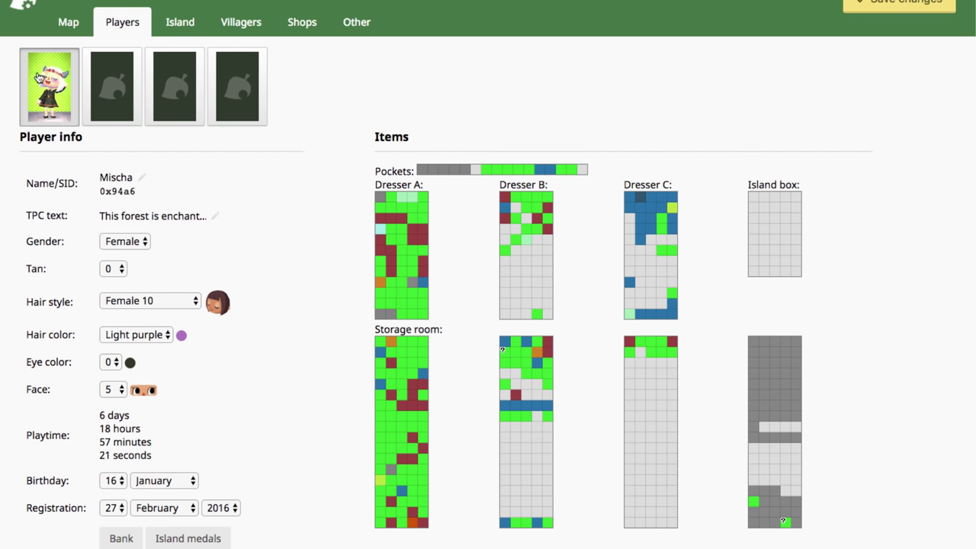
left_click(100, 107)
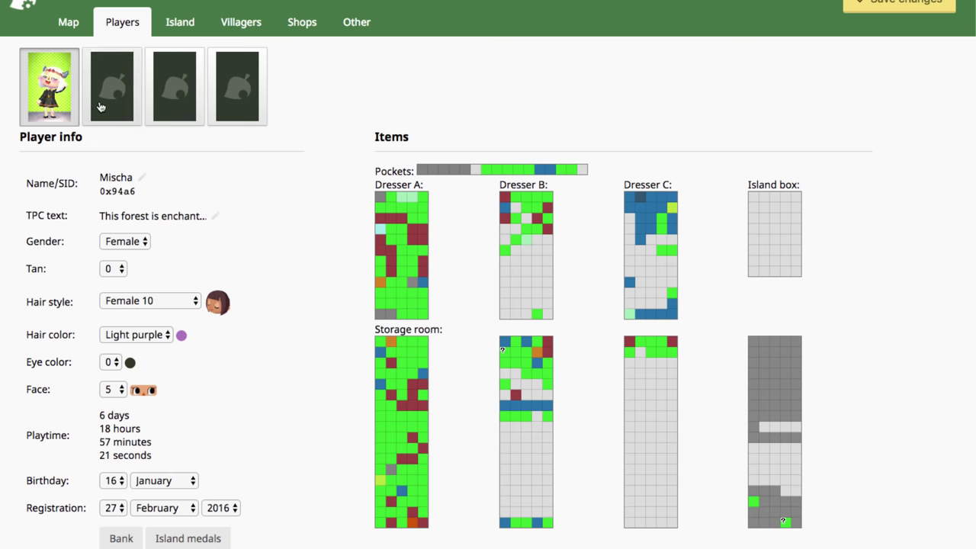
left_click(175, 104)
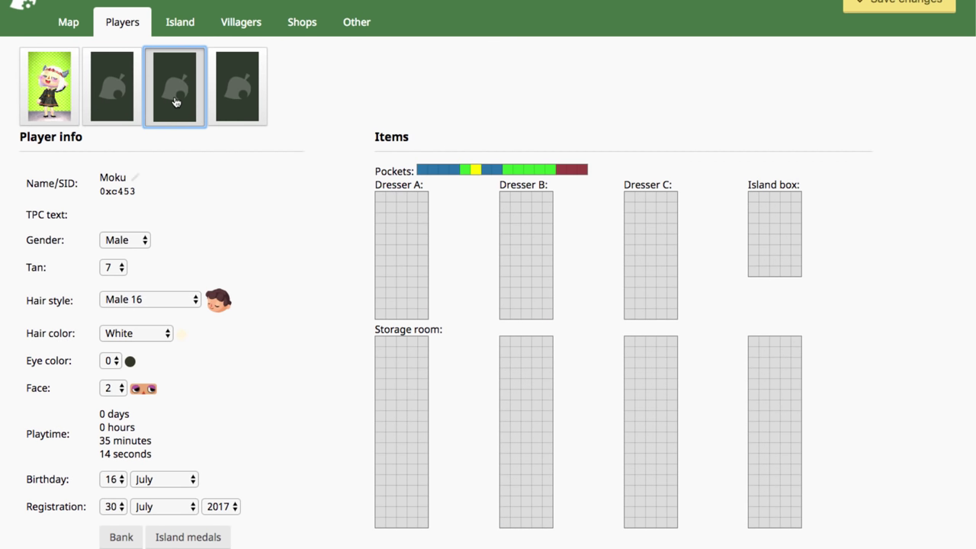
left_click(231, 96)
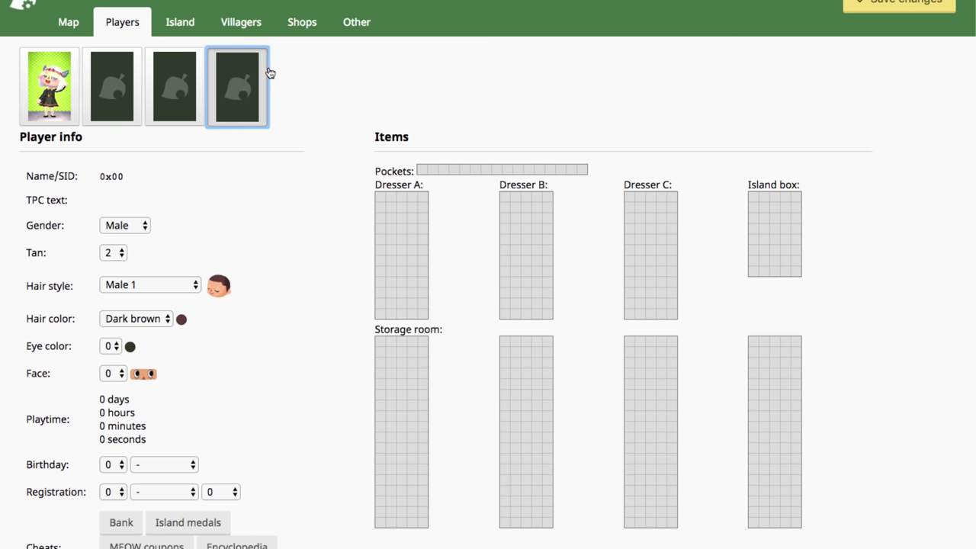
left_click(49, 95)
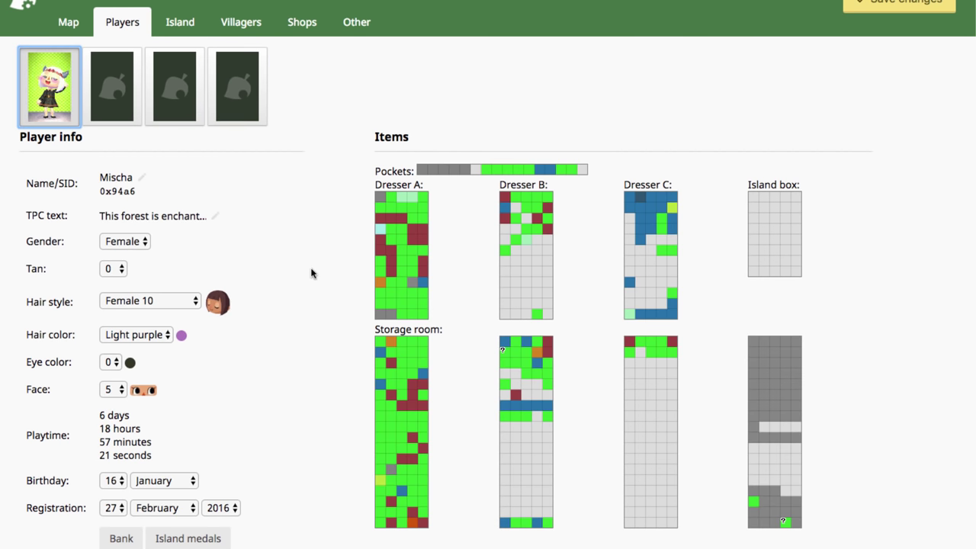
- Look over the first player's cheats, house exterior, patterns and badges, and return to the player info
scroll(312, 273, "down", 3)
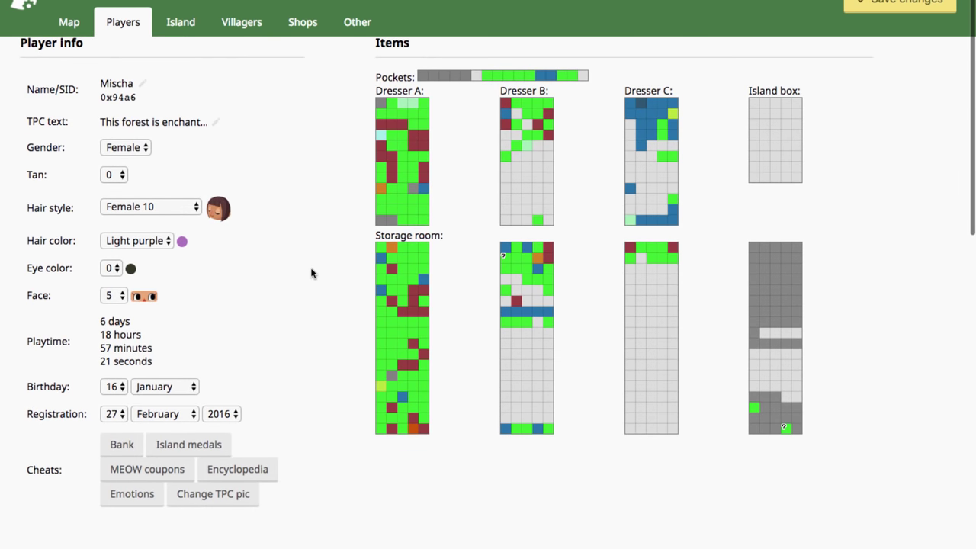
scroll(311, 273, "down", 10)
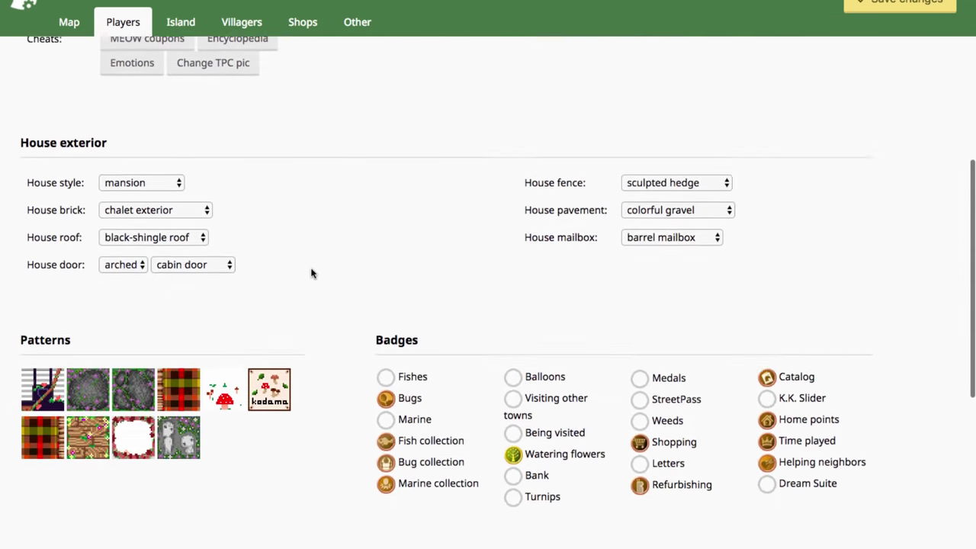
scroll(311, 274, "down", 10)
scroll(311, 273, "up", 20)
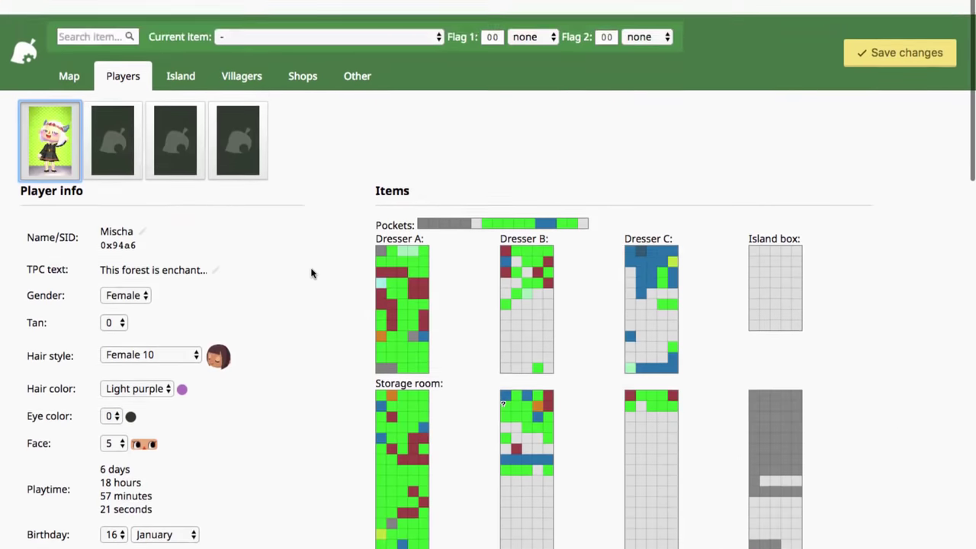
scroll(311, 273, "down", 1)
- Open the player name and TPC text for editing and leave both without making changes
left_click(143, 180)
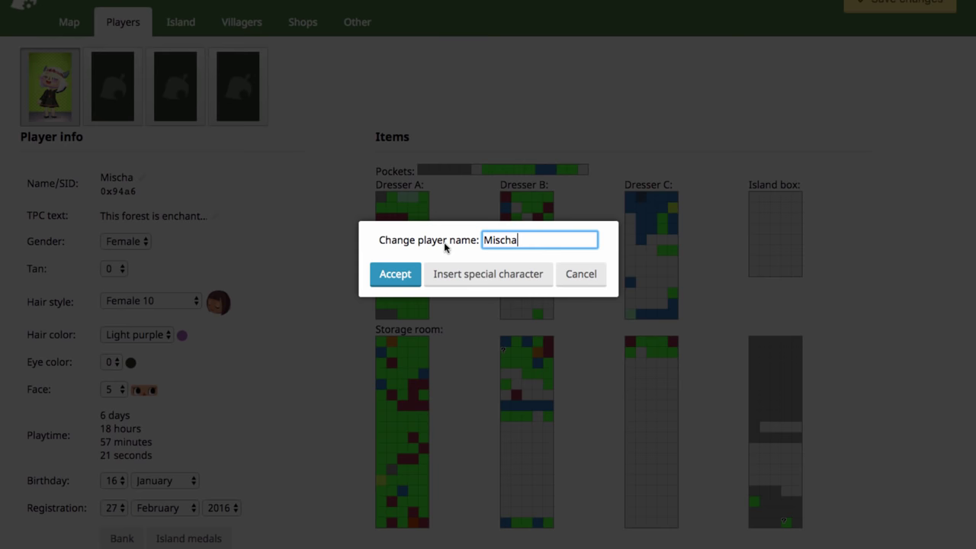
left_click(586, 278)
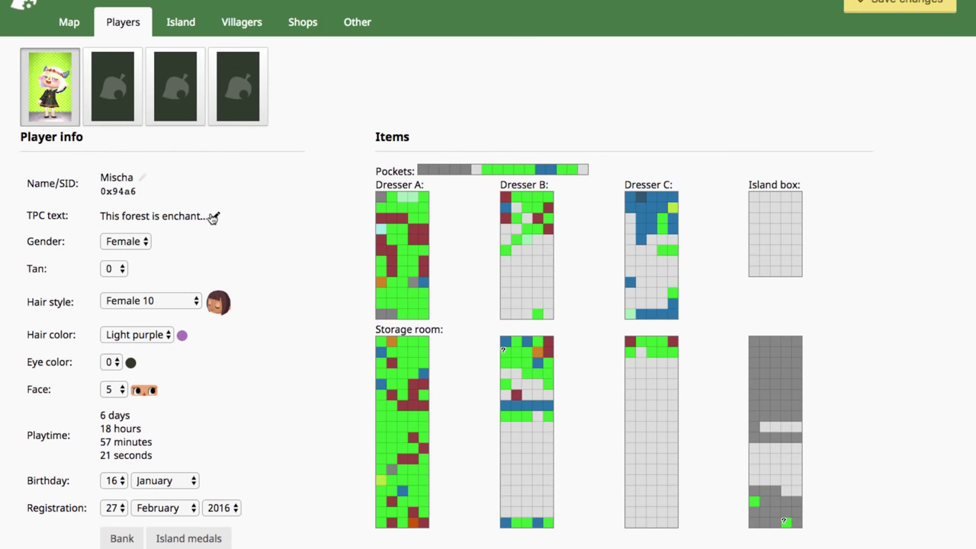
left_click(214, 217)
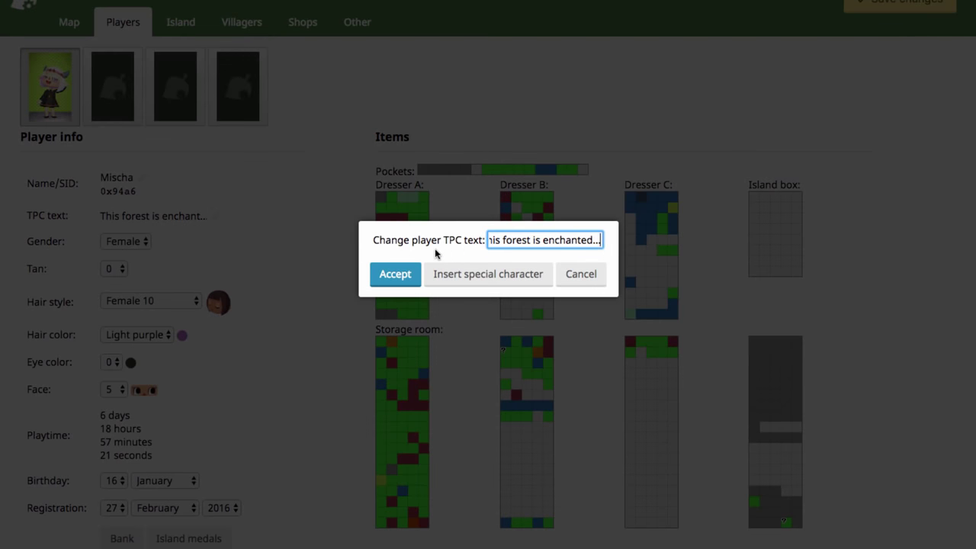
left_click(593, 279)
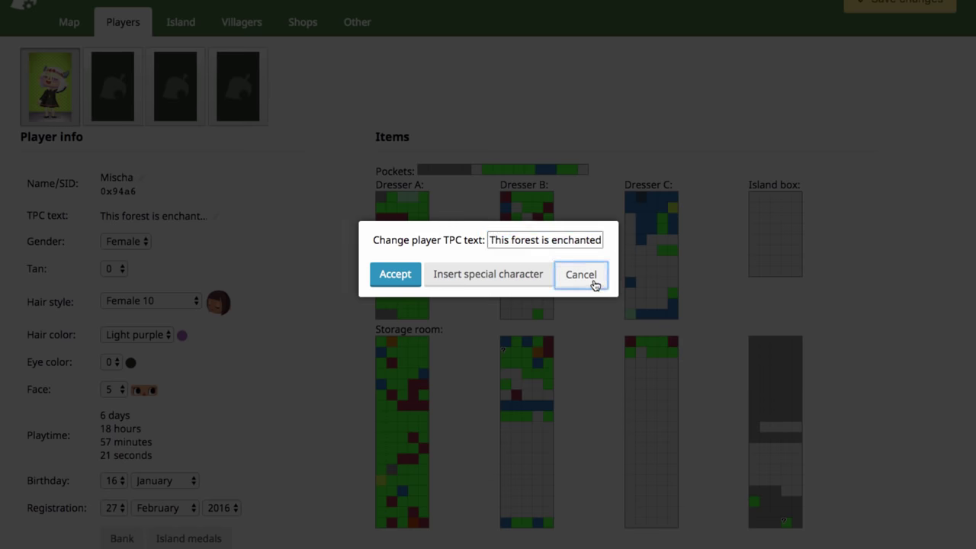
- Set the player's gender to Male and switch it back to Female
left_click(138, 244)
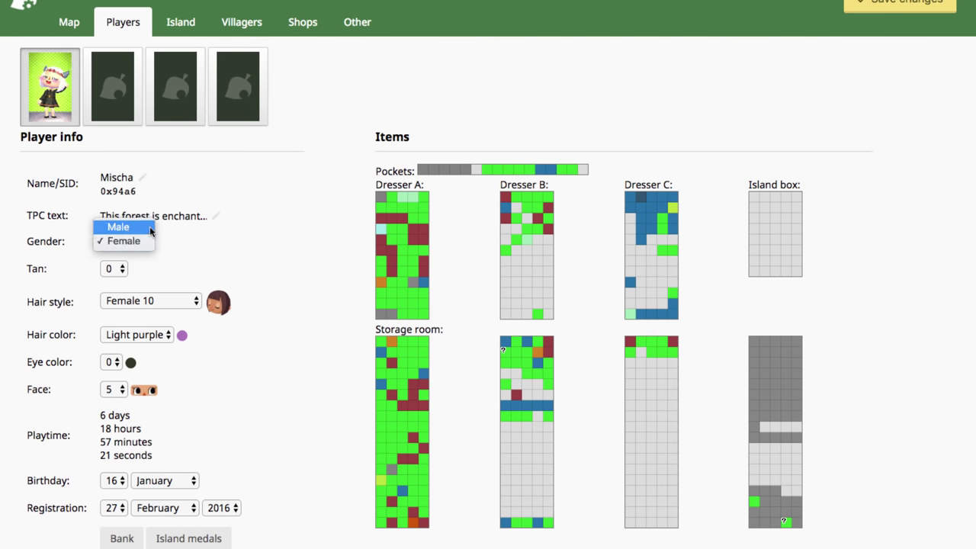
left_click(119, 226)
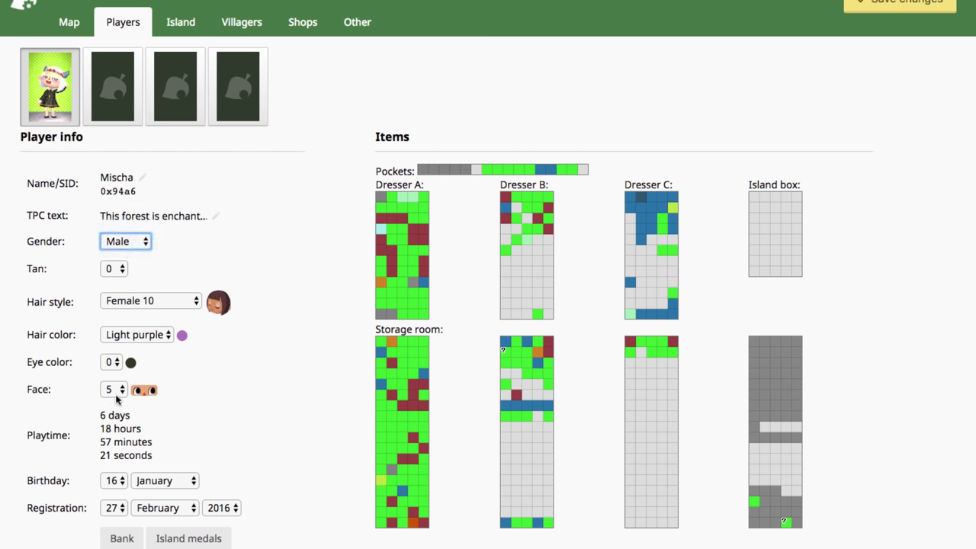
left_click(113, 243)
left_click(126, 256)
- Examine the available tan levels for the player without choosing a different one
left_click(116, 270)
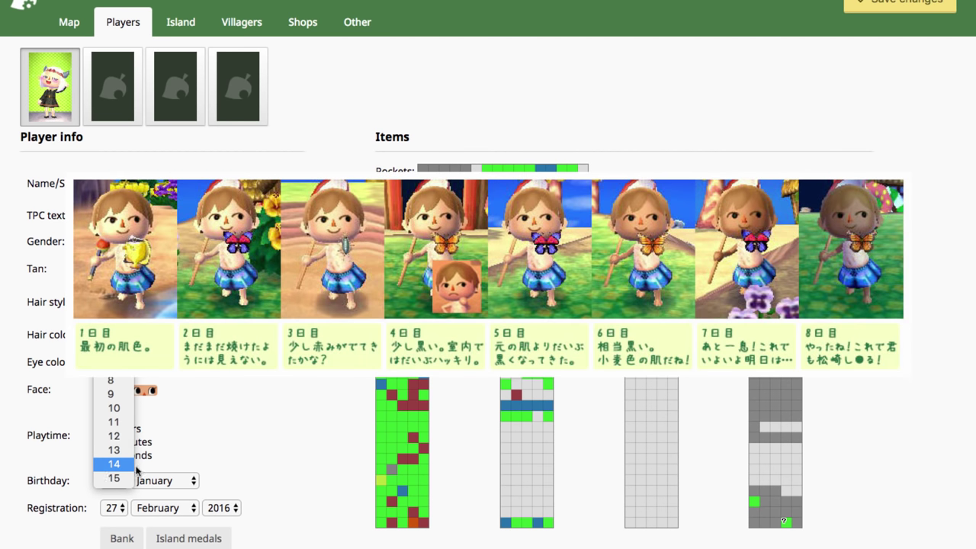
left_click(308, 378)
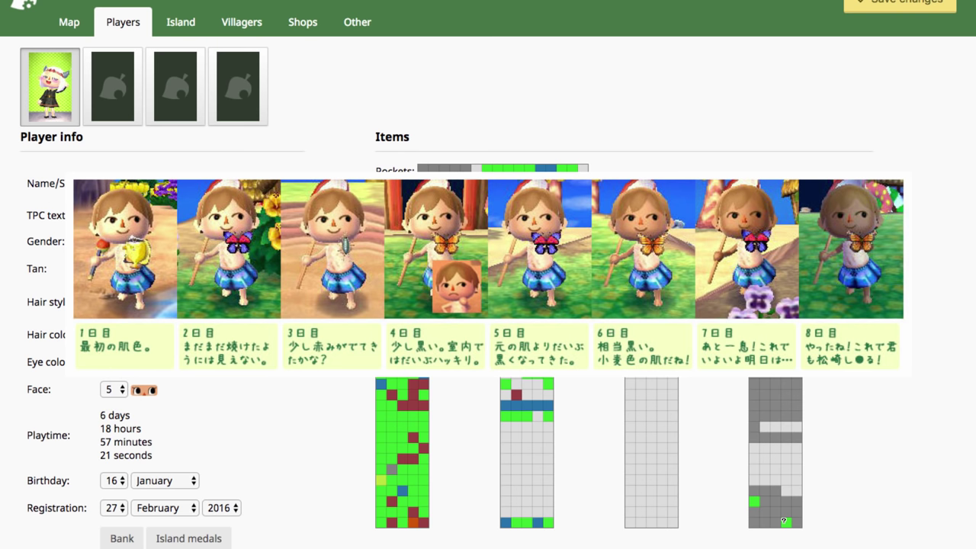
left_click(113, 480)
left_click(112, 481)
left_click(112, 480)
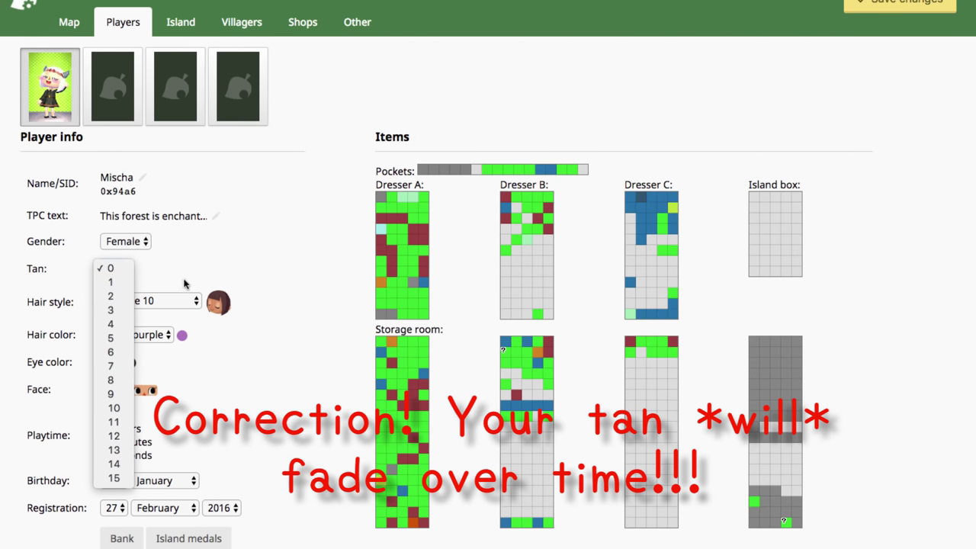
- Try the Male 7 and Male 10 hair styles on the player
left_click(191, 300)
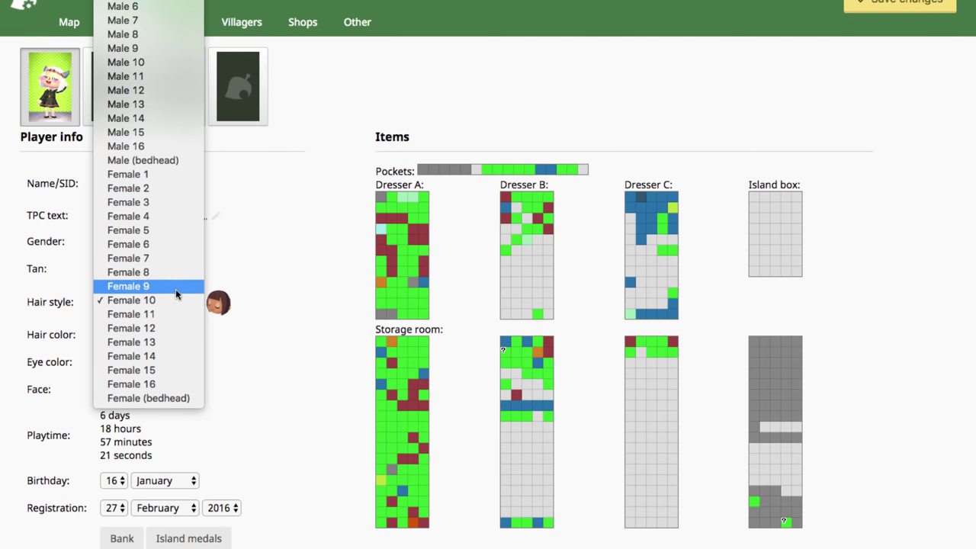
left_click(159, 20)
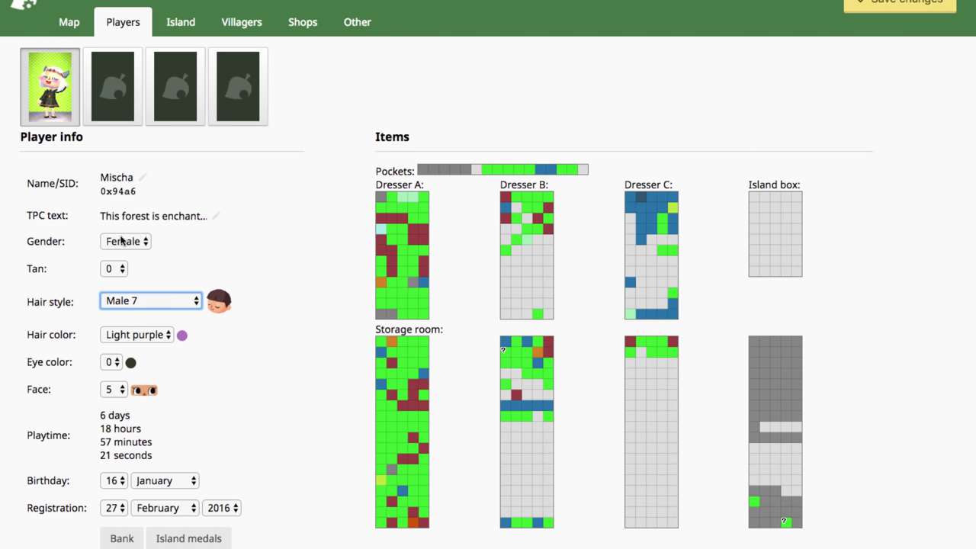
left_click(122, 241)
left_click(286, 259)
left_click(175, 302)
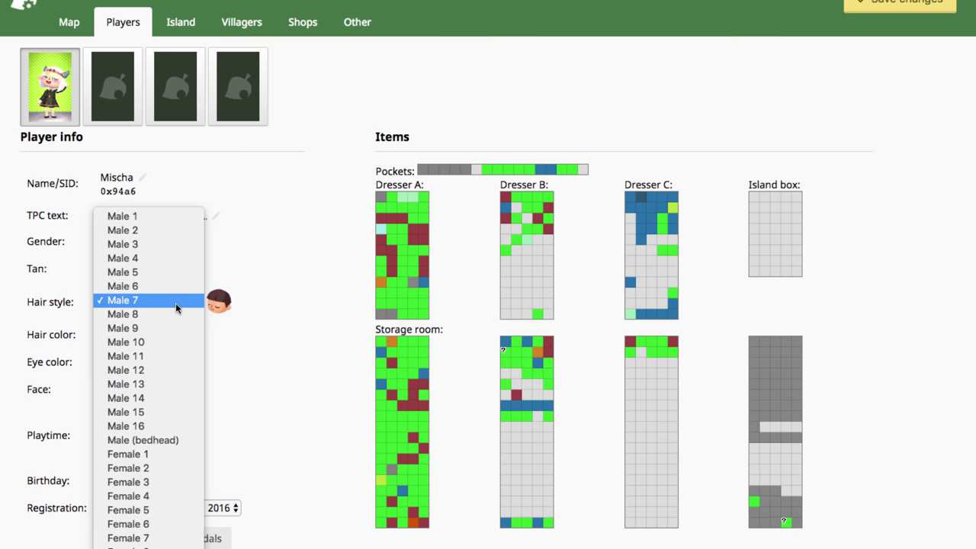
left_click(166, 341)
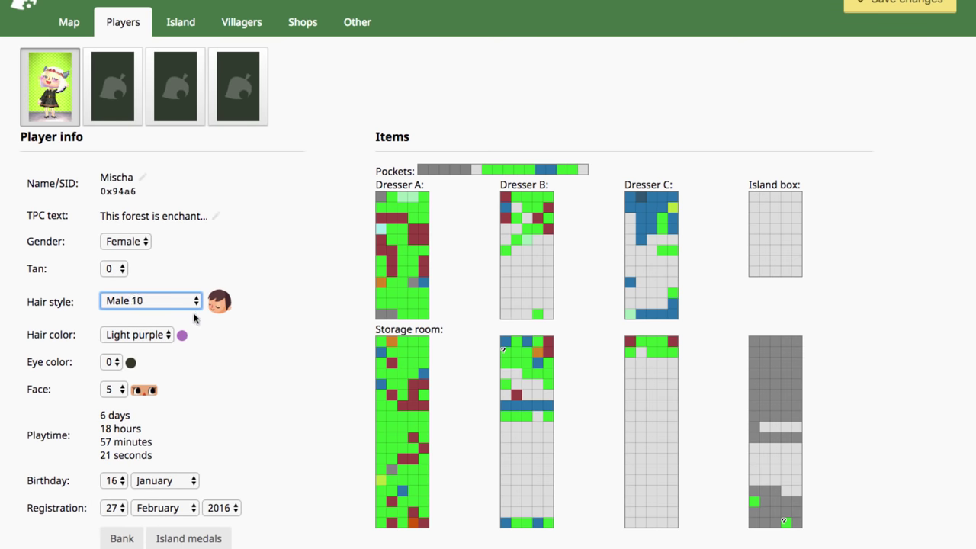
- Set the player's hair style to Male 13
left_click(242, 314)
left_click(145, 301)
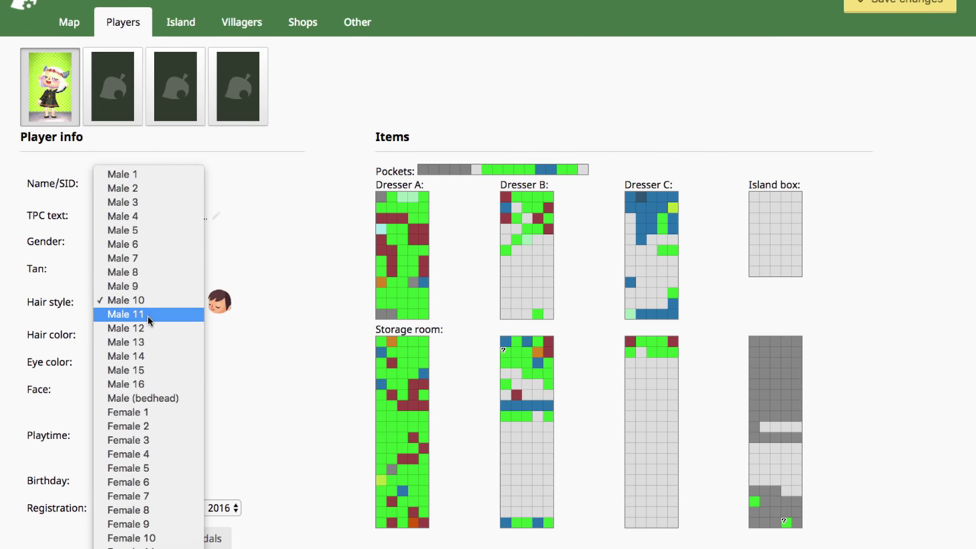
left_click(151, 341)
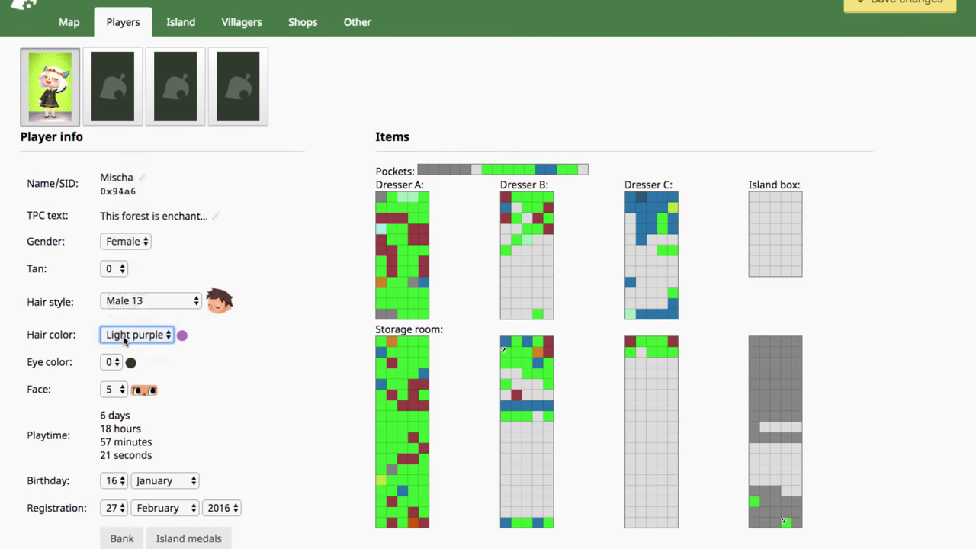
- Try Auburn as the player's hair color and settle on Ash brown
left_click(124, 335)
left_click(123, 264)
left_click(133, 338)
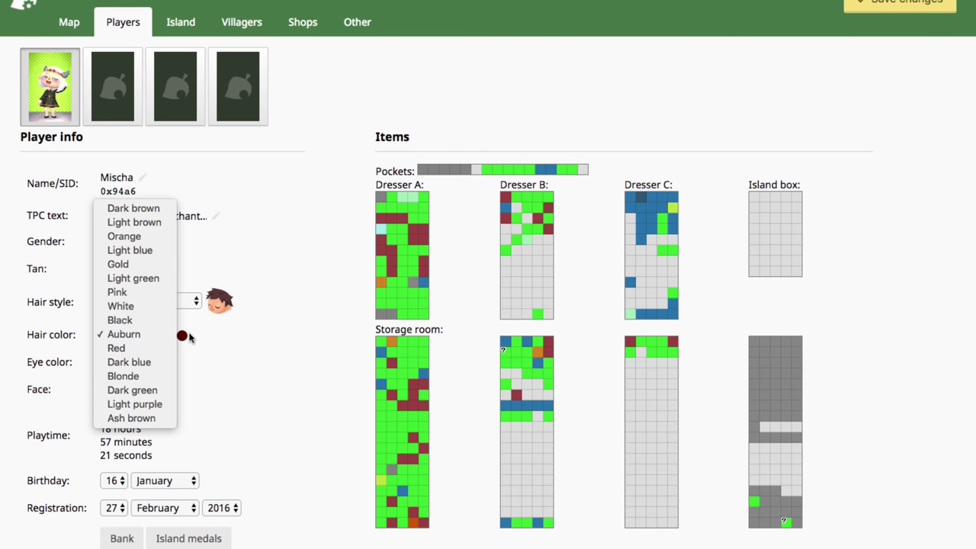
left_click(192, 338)
left_click(168, 334)
left_click(224, 328)
key("Down")
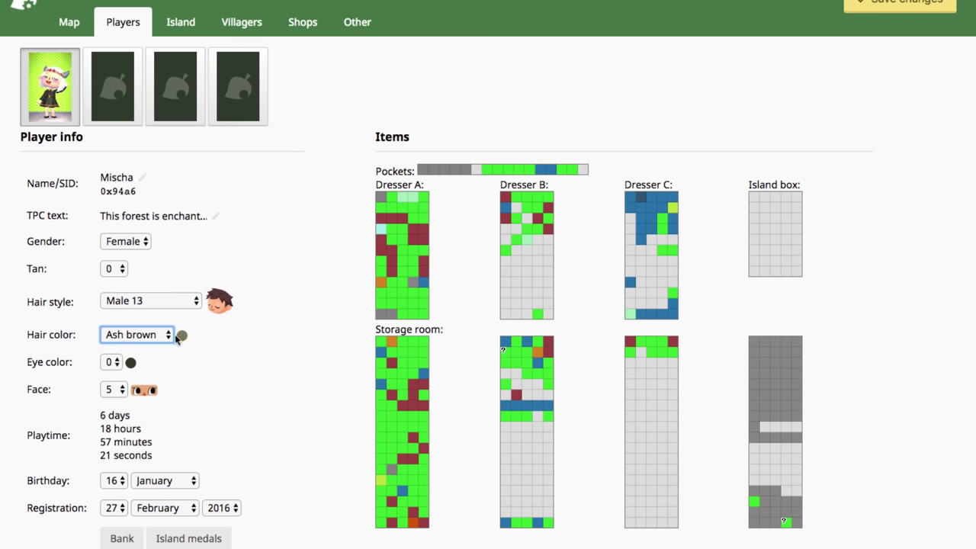
- Try different eye colors for the player, including 3, and settle on eye color 4
key("Tab")
key("Down")
left_click(111, 366)
left_click(110, 369)
left_click(112, 367)
left_click(111, 375)
left_click(111, 363)
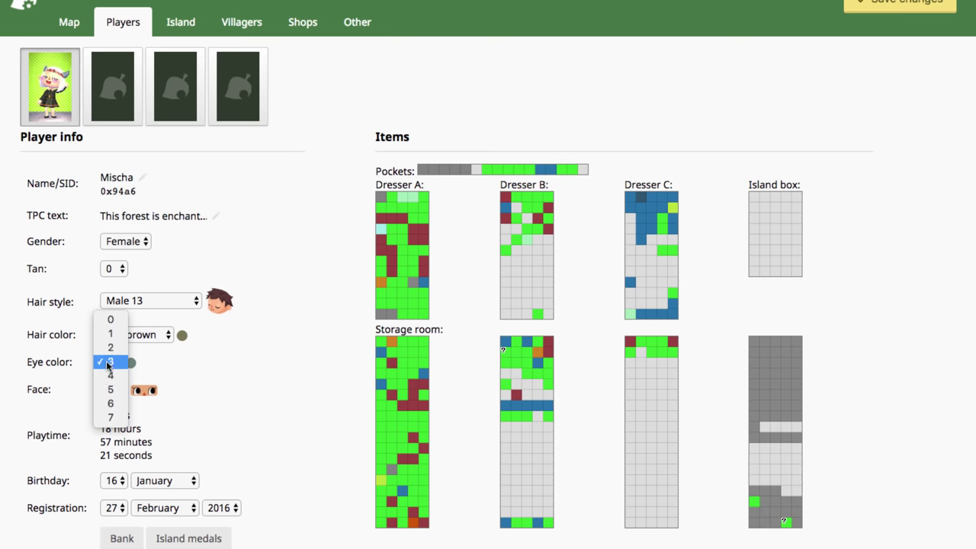
left_click(92, 375)
- Try faces 7, 9, 10 and 1 on the player to preview how each one looks
scroll(99, 366, "down", 1)
left_click(113, 349)
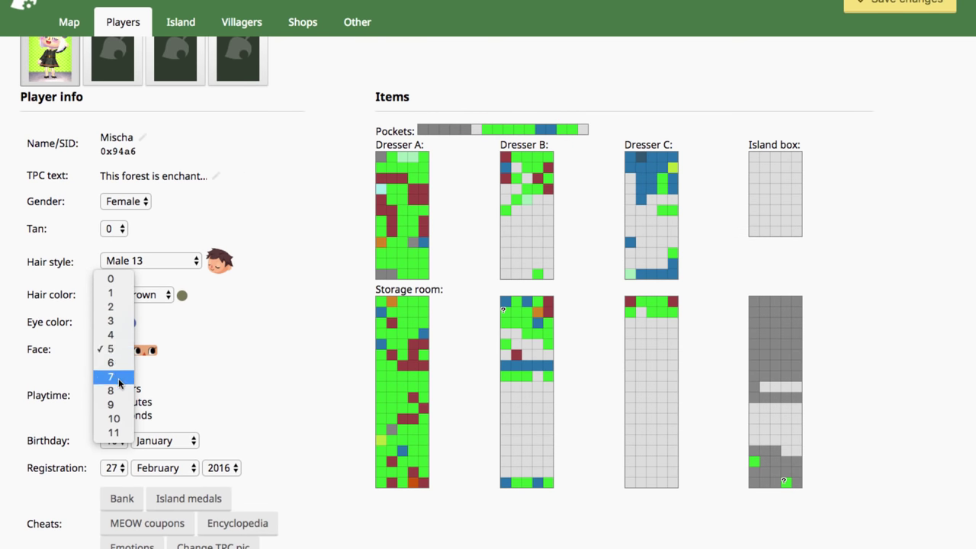
left_click(110, 348)
key("7")
left_click(112, 351)
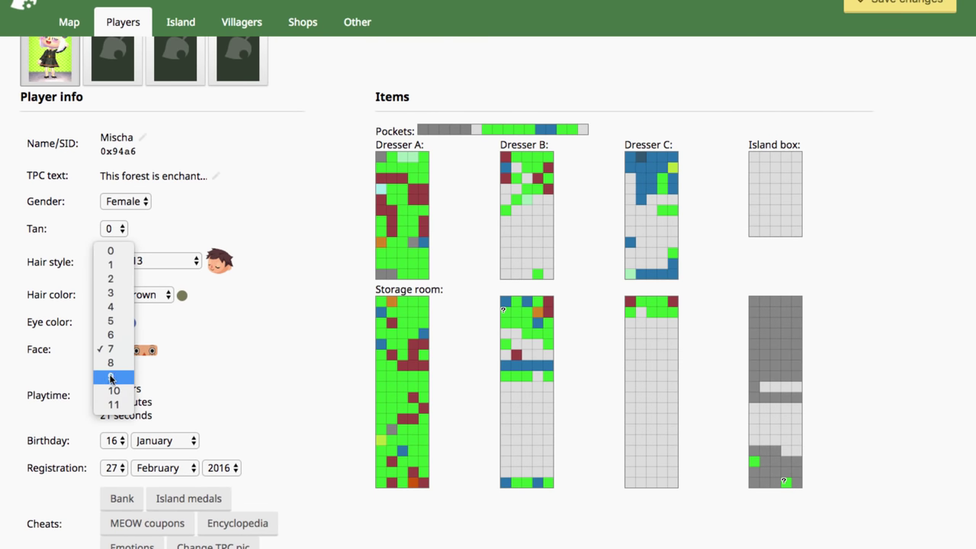
left_click(109, 380)
left_click(115, 355)
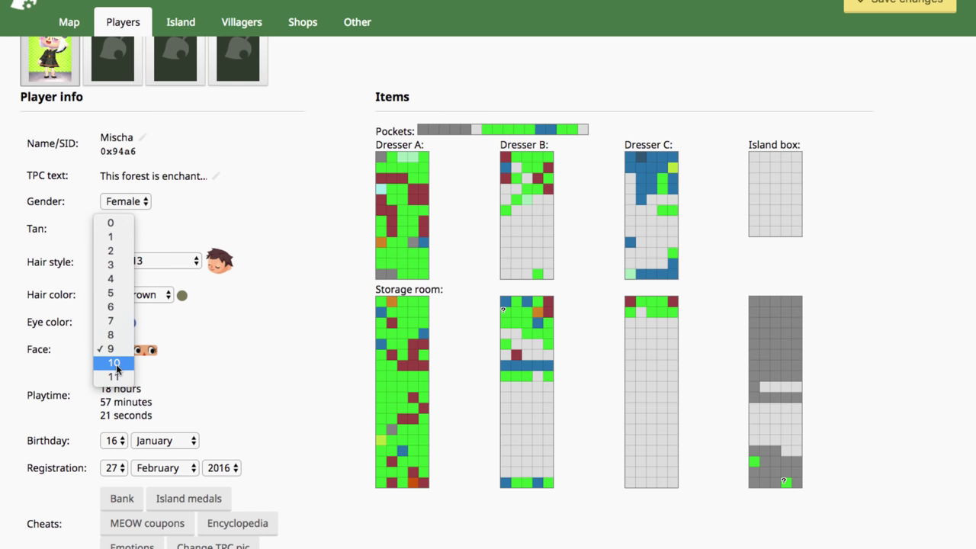
left_click(116, 364)
left_click(111, 350)
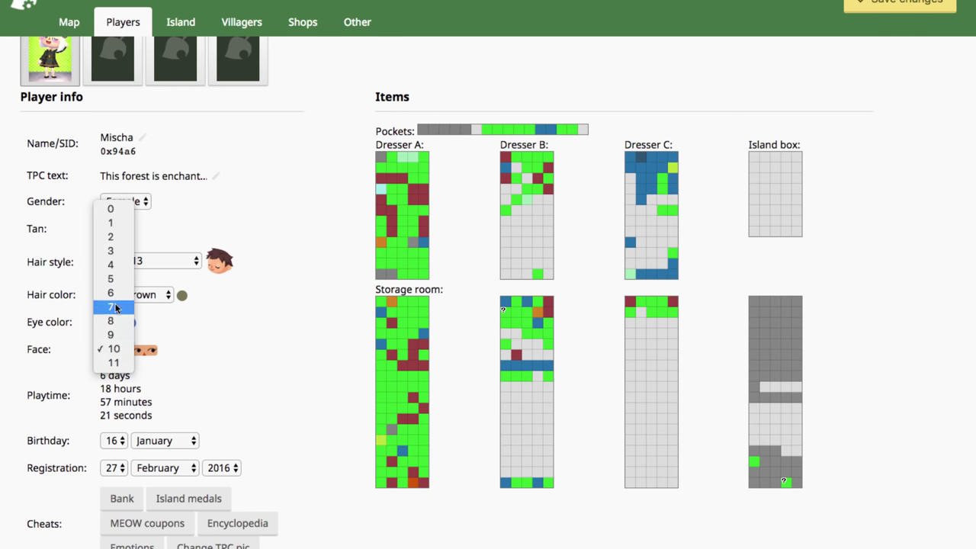
left_click(112, 222)
- Try the Male gender together with face 4 on the player
left_click(142, 202)
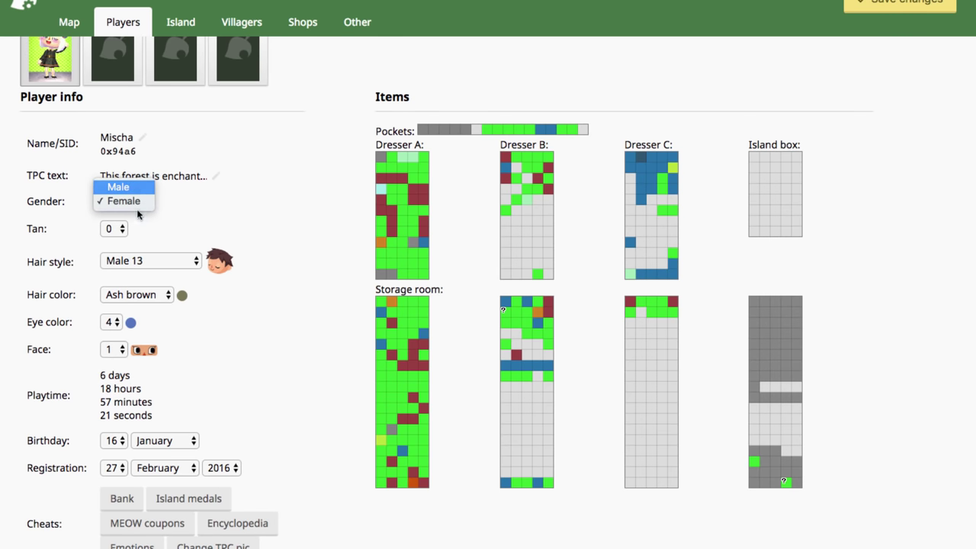
left_click(119, 186)
left_click(110, 351)
left_click(114, 396)
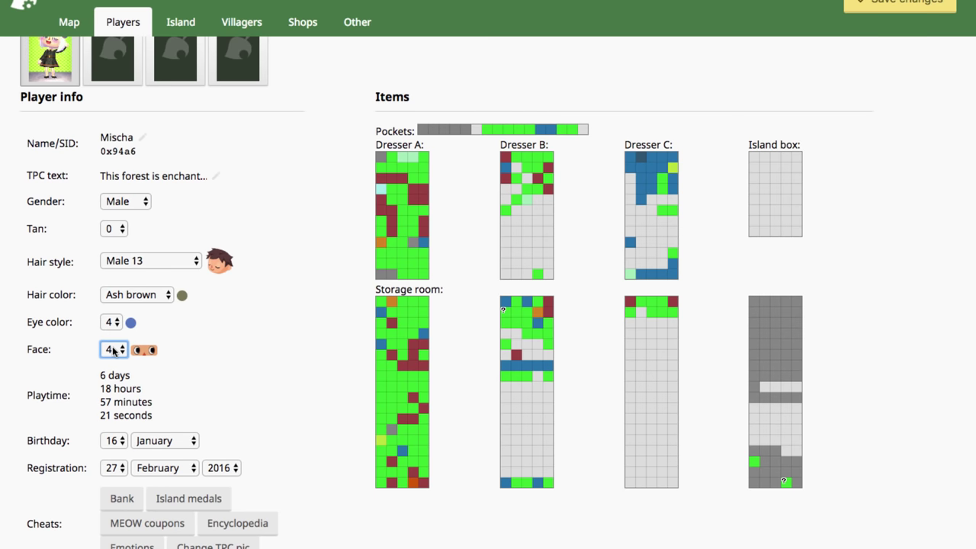
- Set the player's face to 9 and return the gender to Female
left_click(111, 349)
left_click(111, 419)
scroll(188, 324, "down", 3)
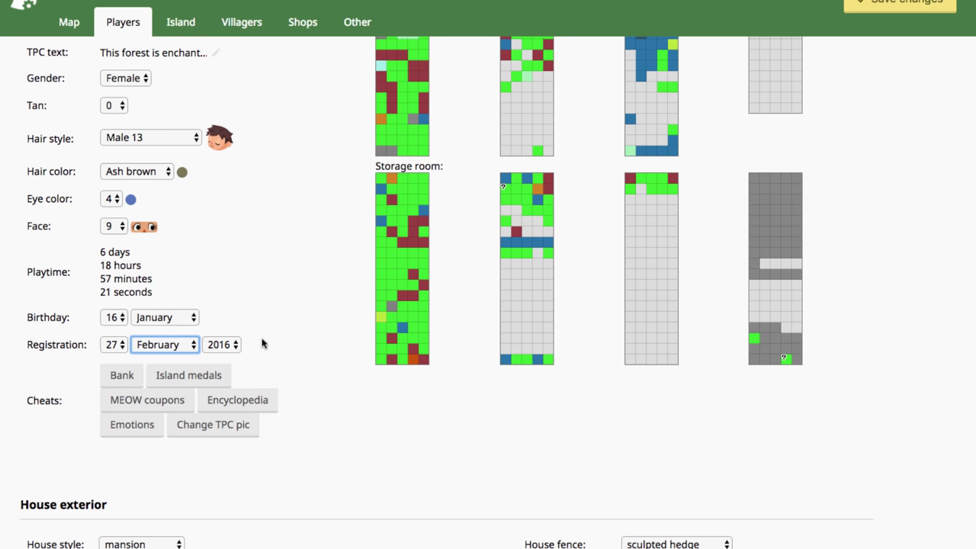
left_click(286, 359)
scroll(199, 377, "down", 1)
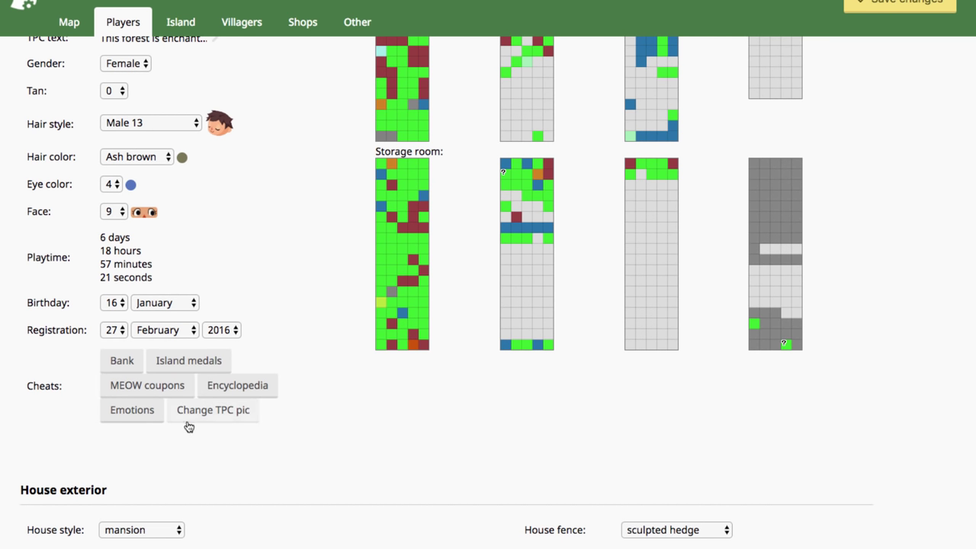
- Check what the Bank and Island medals cheats offer, dismissing each confirmation without applying it
left_click(126, 361)
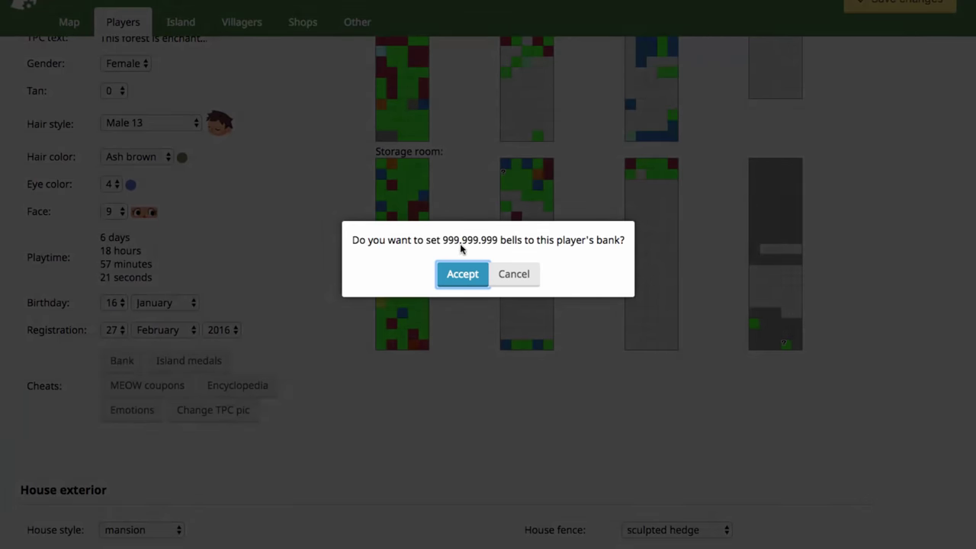
left_click(515, 275)
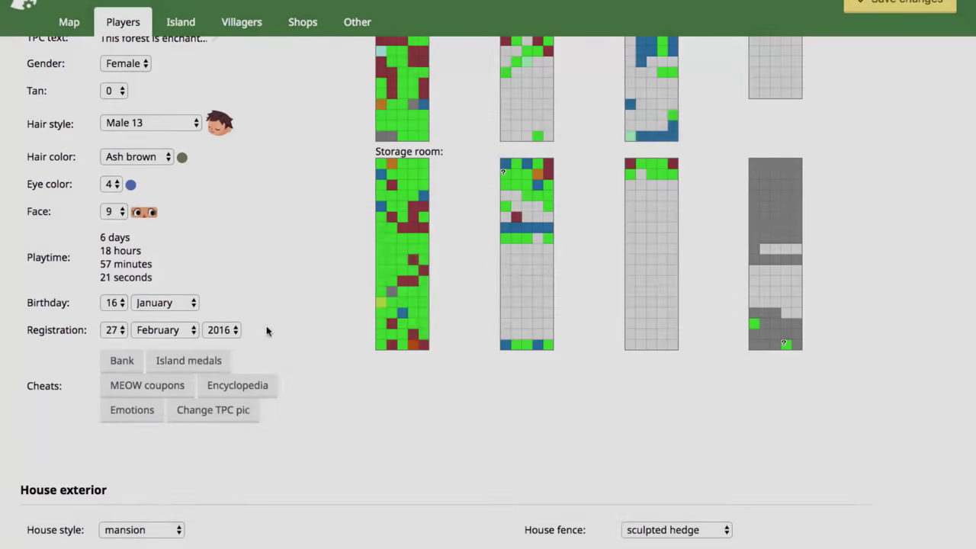
left_click(214, 354)
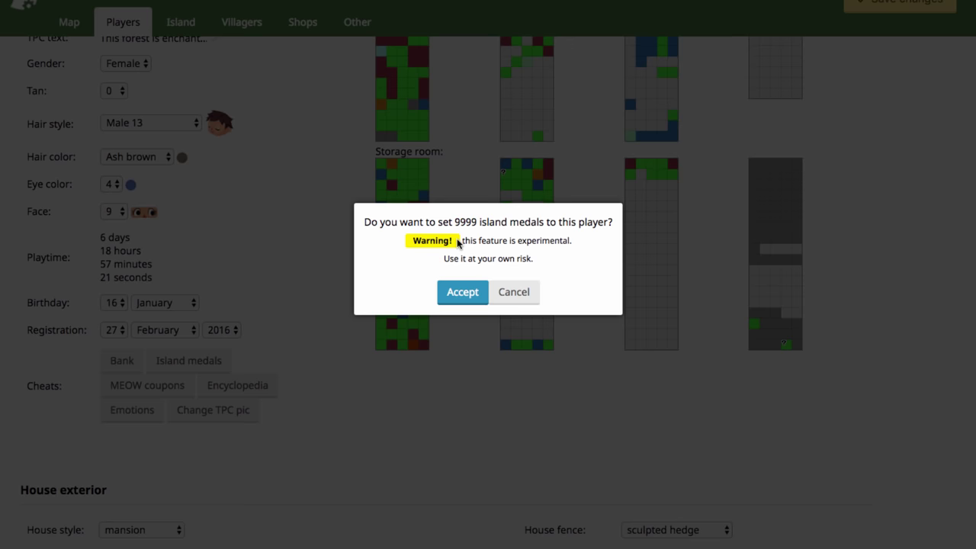
left_click(499, 292)
- Check what the MEOW coupons and Encyclopedia cheats offer, cancelling both without applying them
left_click(159, 388)
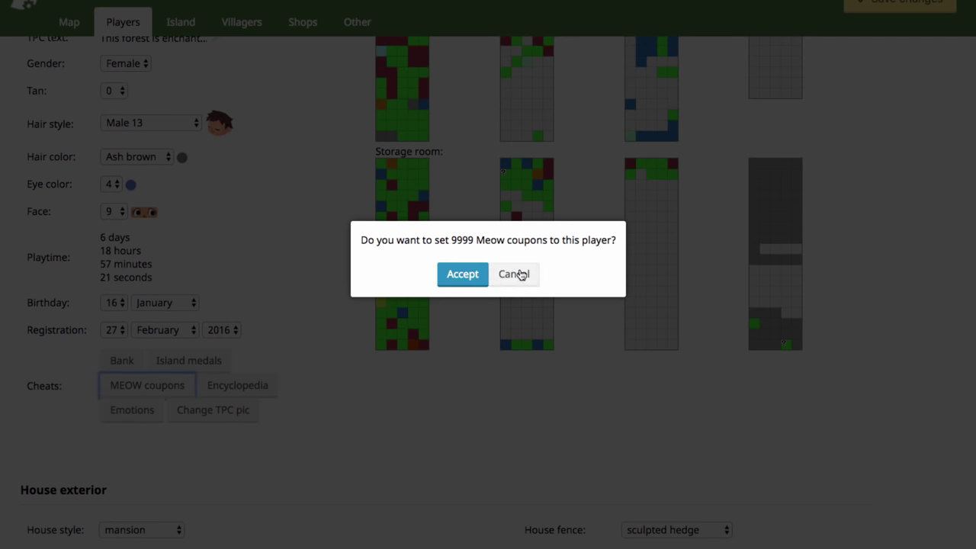
left_click(520, 274)
left_click(249, 385)
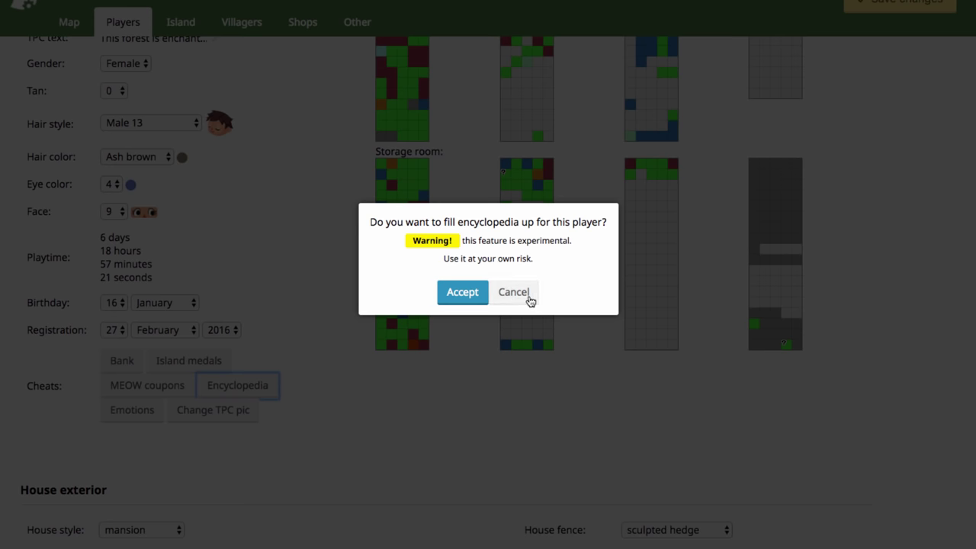
left_click(529, 298)
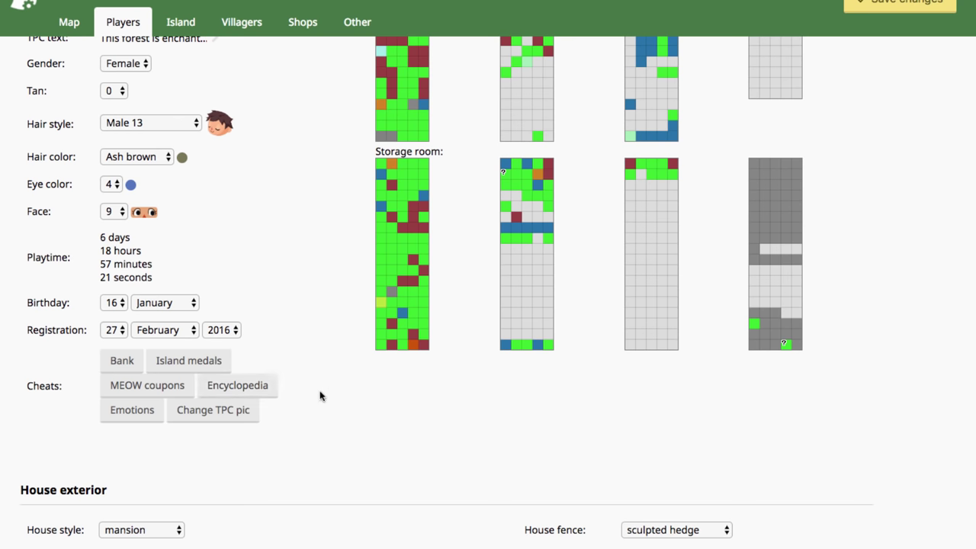
scroll(320, 396, "up", 3)
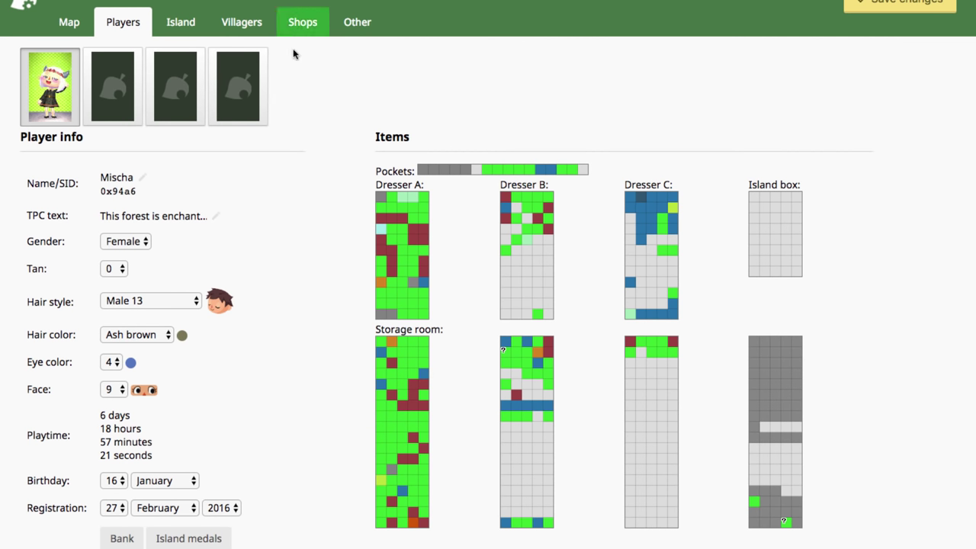
scroll(309, 275, "down", 1)
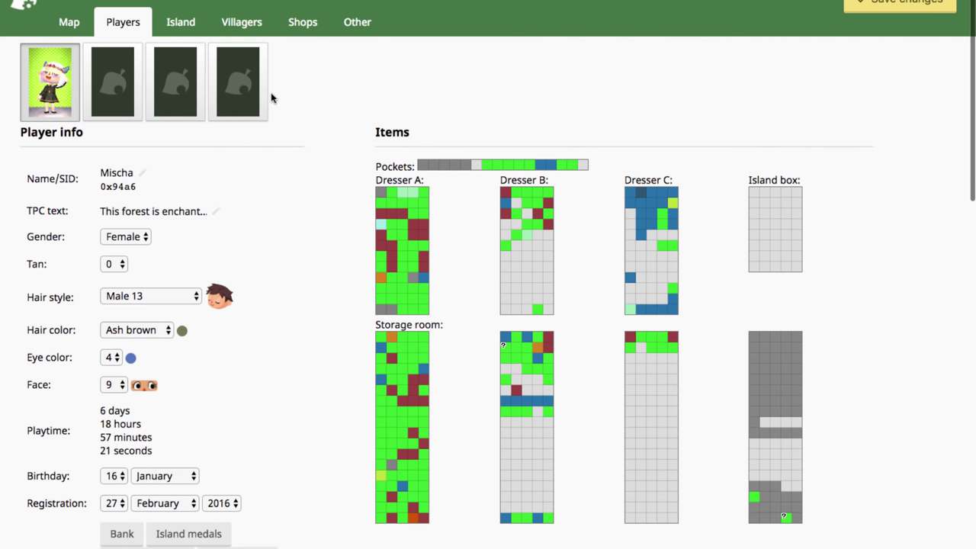
scroll(296, 219, "up", 1)
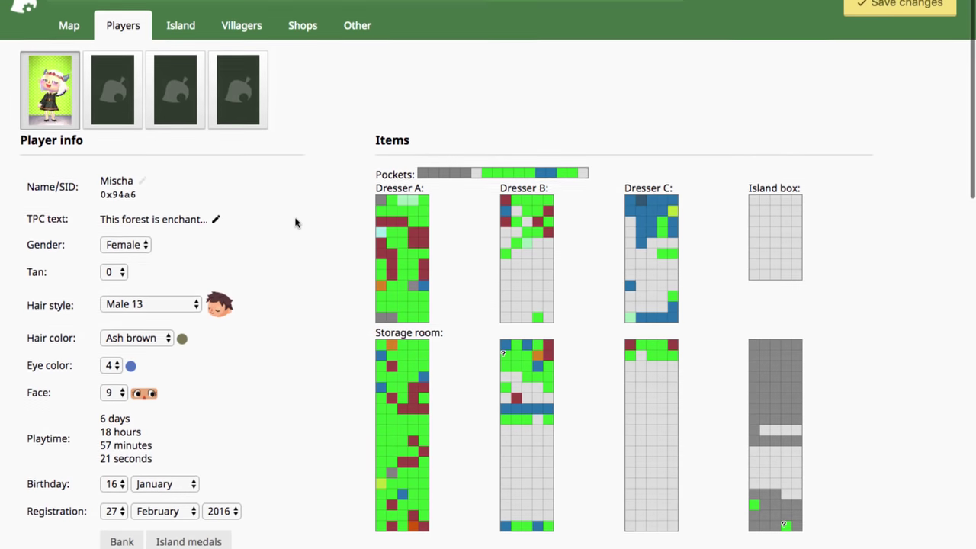
scroll(296, 222, "down", 5)
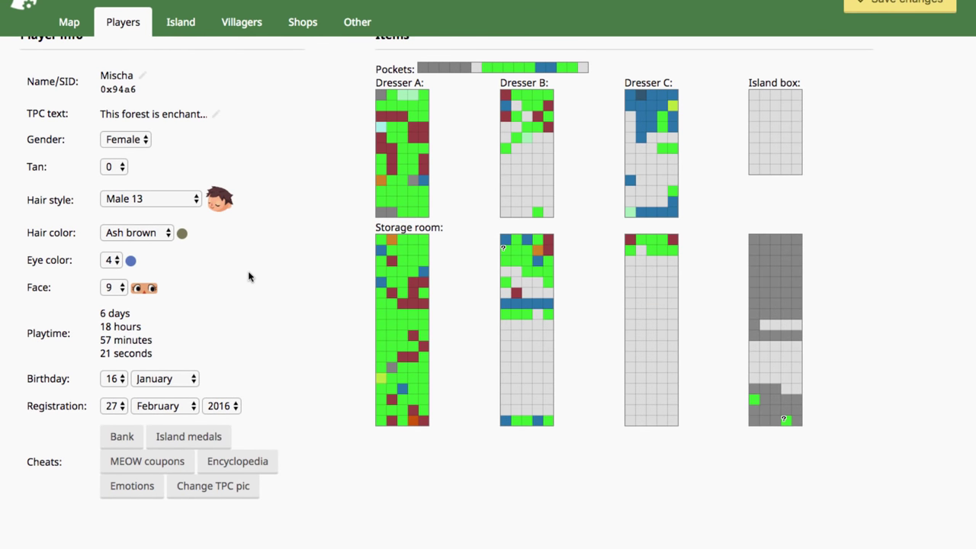
scroll(265, 250, "up", 4)
- Check the Emotions cheat and the Change TPC pic file chooser, cancelling both without changing the player
scroll(265, 250, "down", 10)
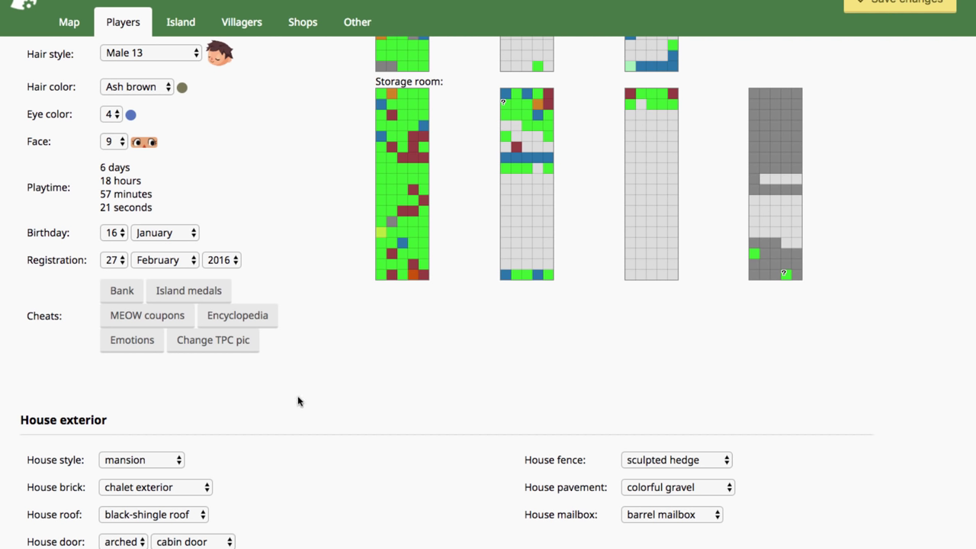
left_click(132, 340)
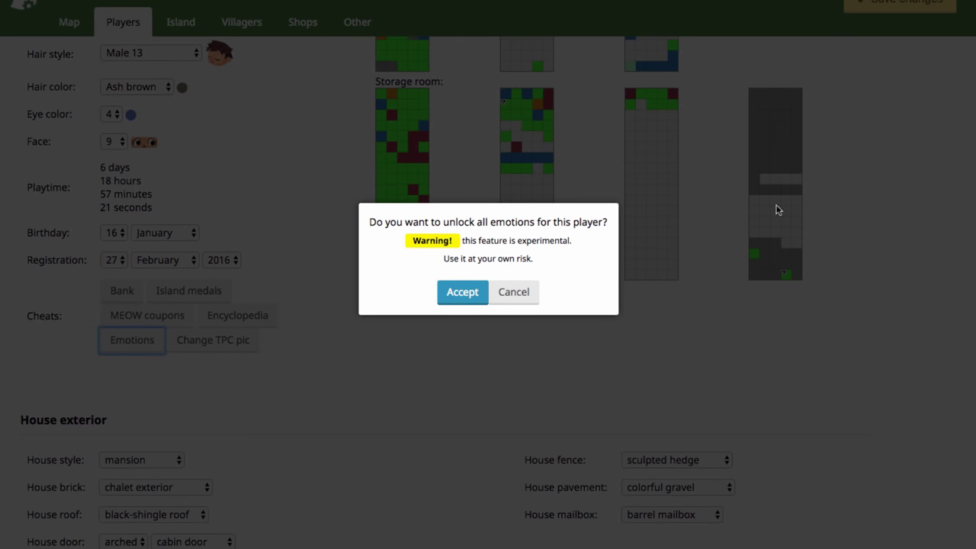
left_click(517, 297)
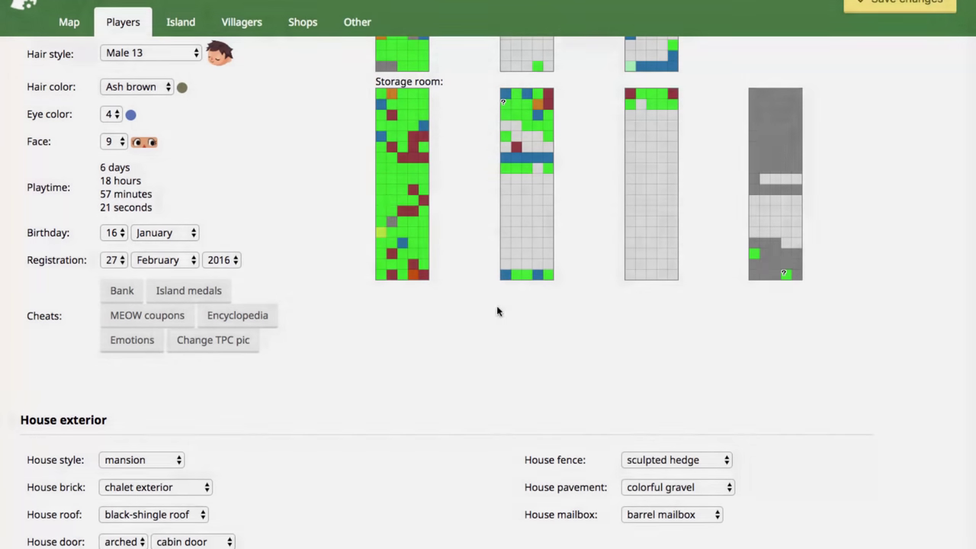
left_click(232, 344)
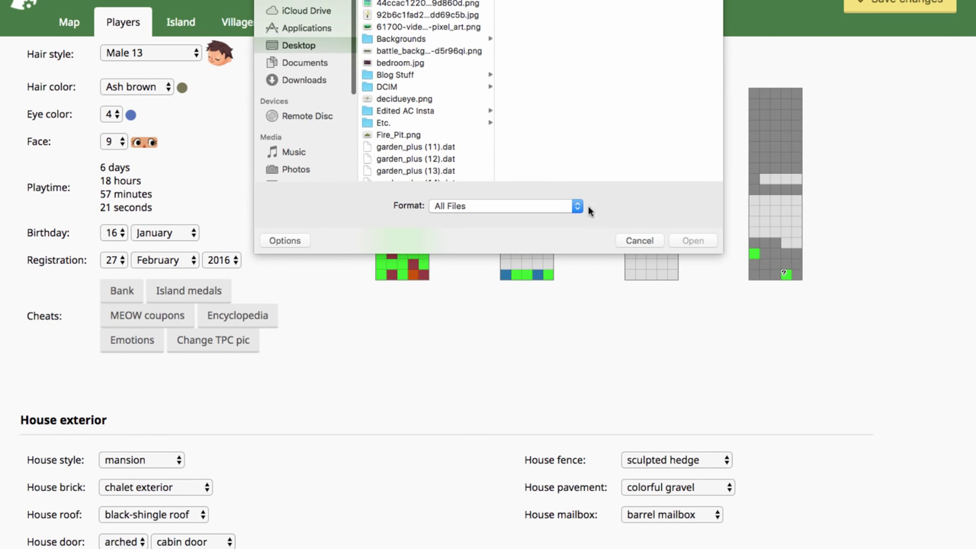
left_click(644, 242)
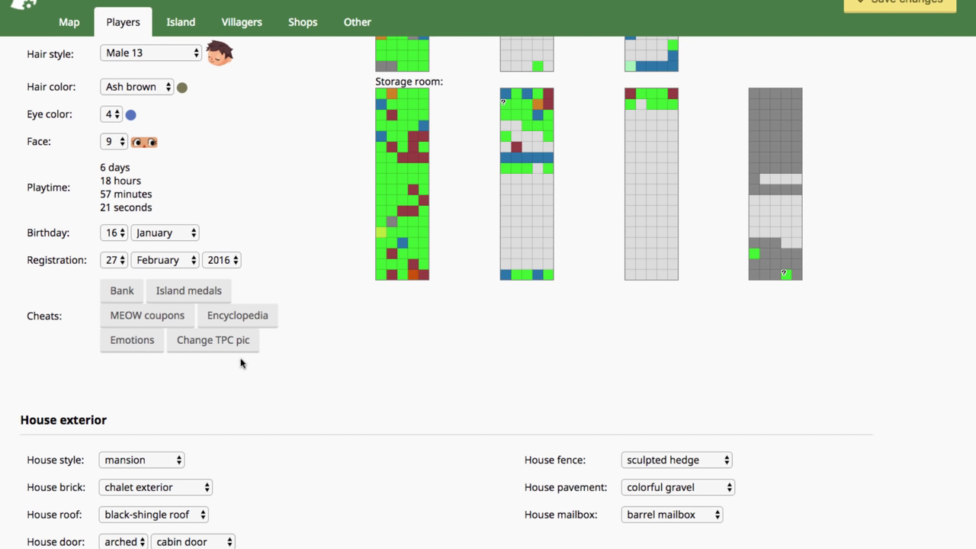
- Look through the house style and door shape choices in the House exterior section, keeping the current selections
scroll(96, 179, "down", 4)
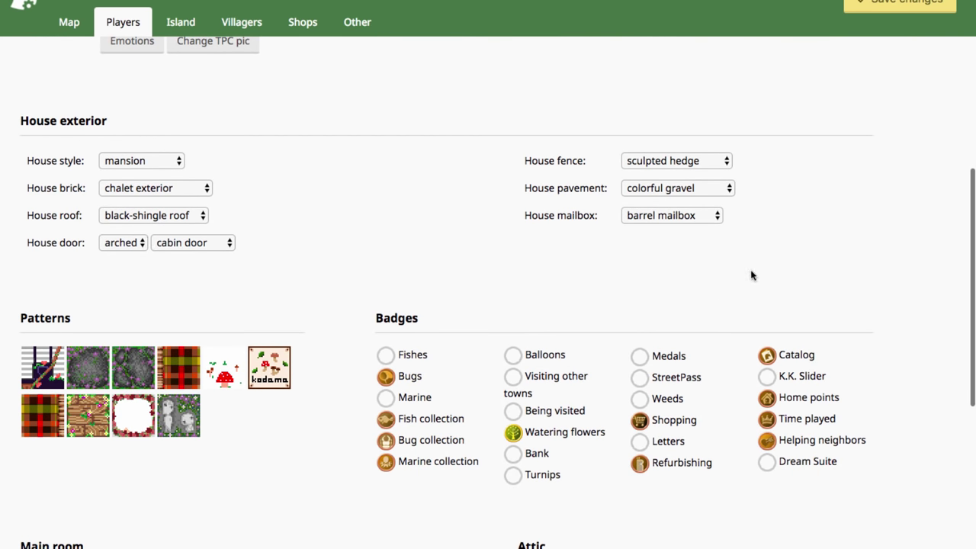
left_click(163, 162)
left_click(311, 161)
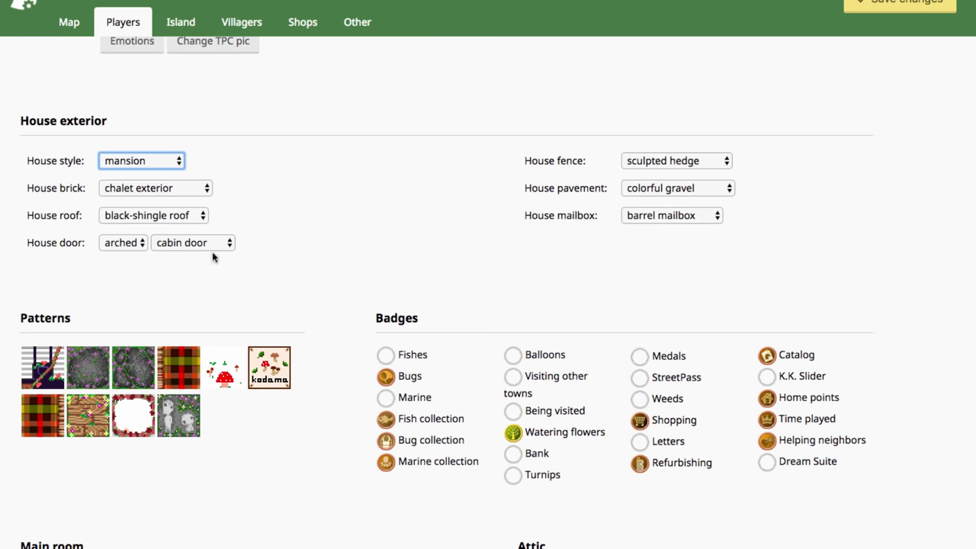
left_click(112, 243)
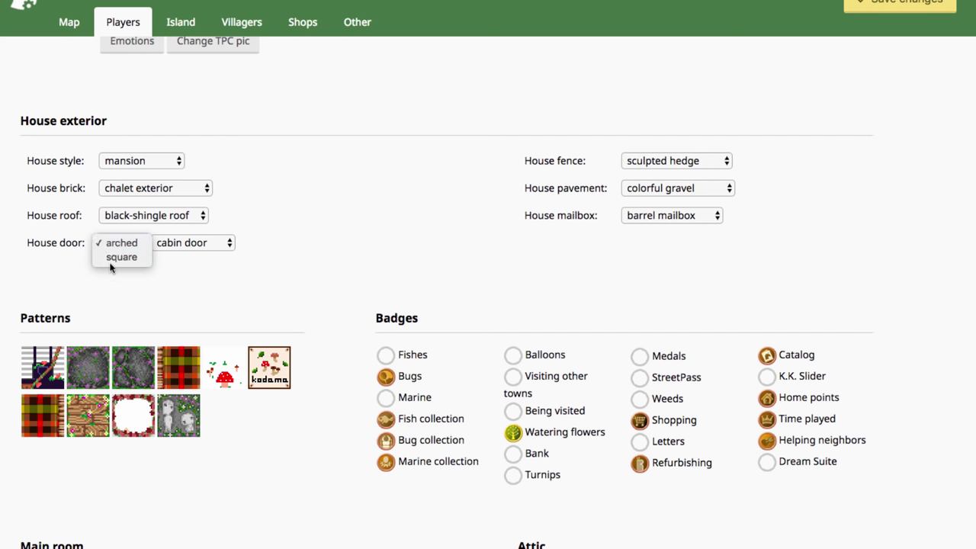
left_click(343, 284)
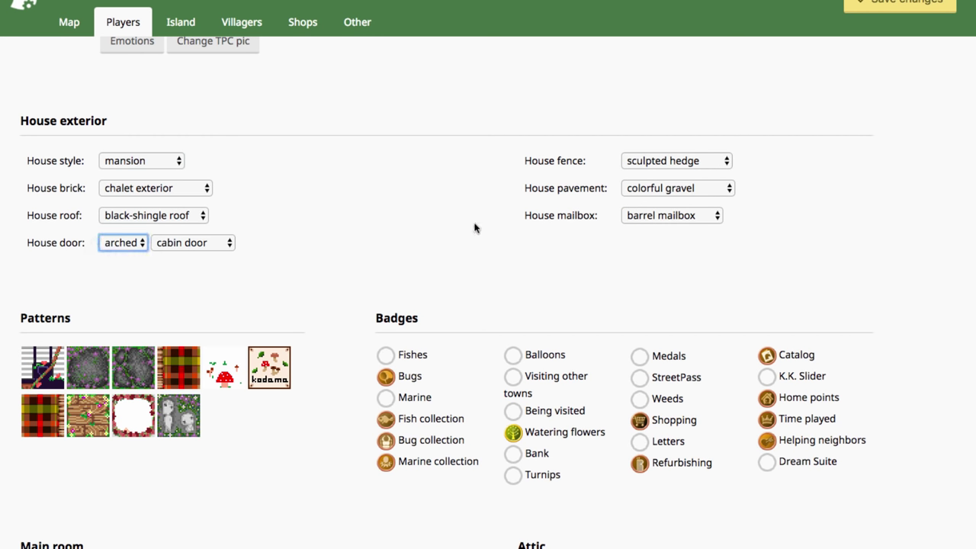
left_click(385, 219)
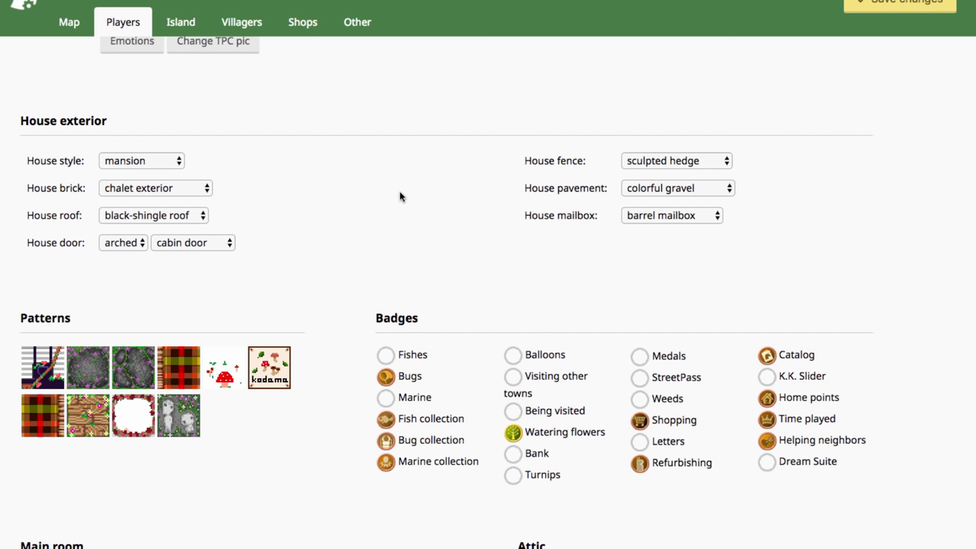
- Export the first player's "mossy stone spring 3" pattern as a file and close the pattern dialog
scroll(399, 197, "down", 3)
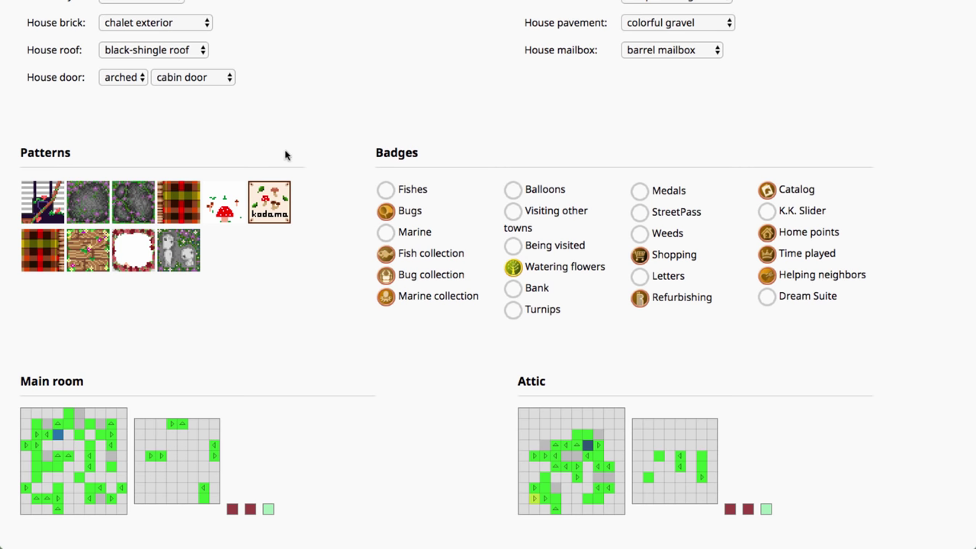
scroll(298, 115, "up", 1)
scroll(299, 118, "up", 4)
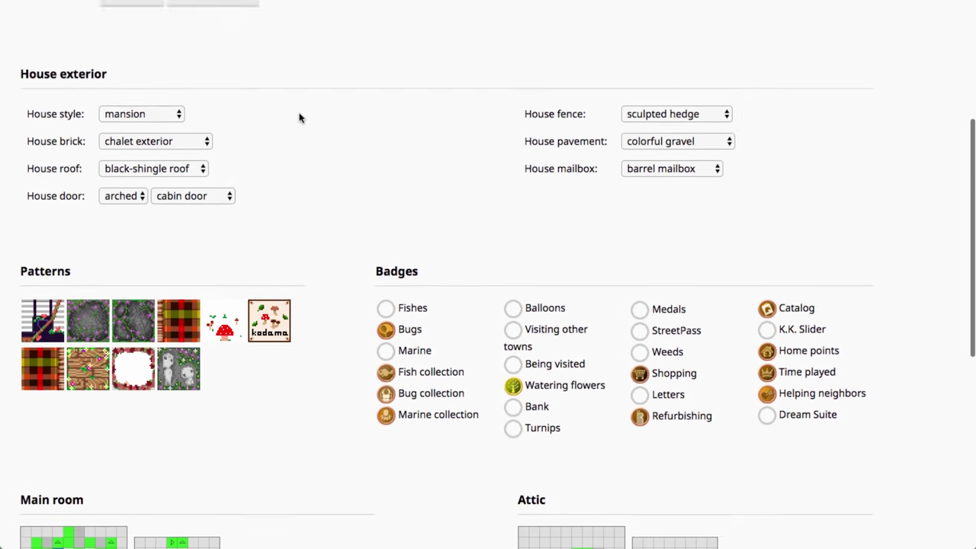
scroll(299, 118, "down", 3)
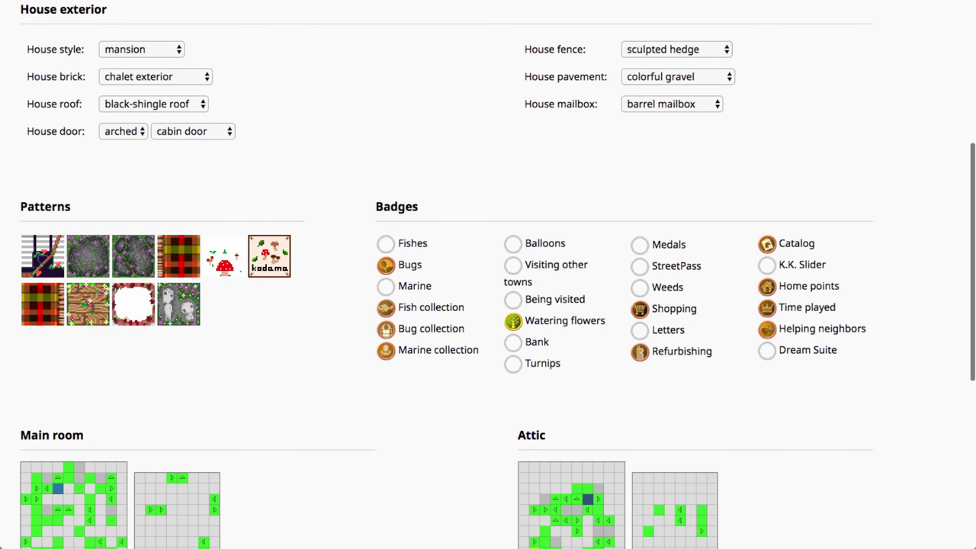
scroll(116, 335, "down", 3)
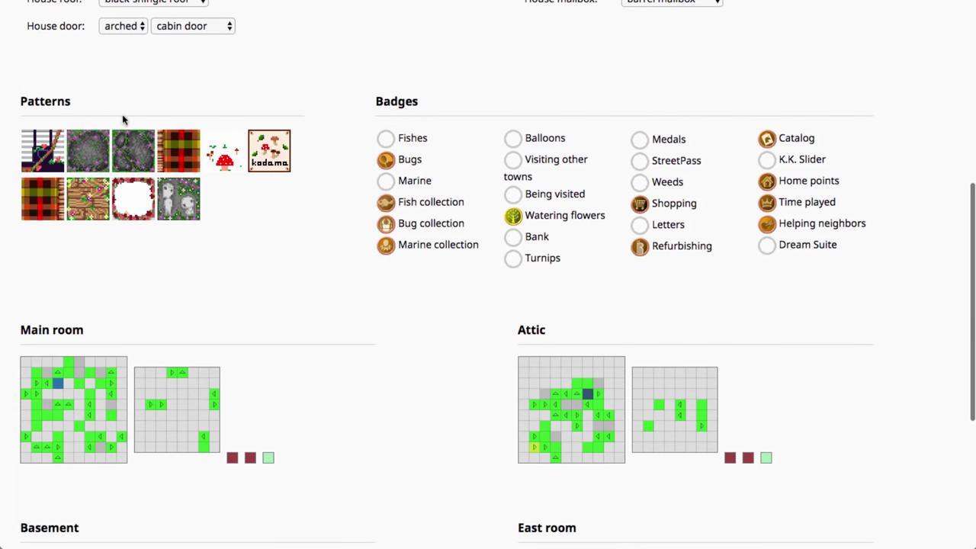
left_click(138, 157)
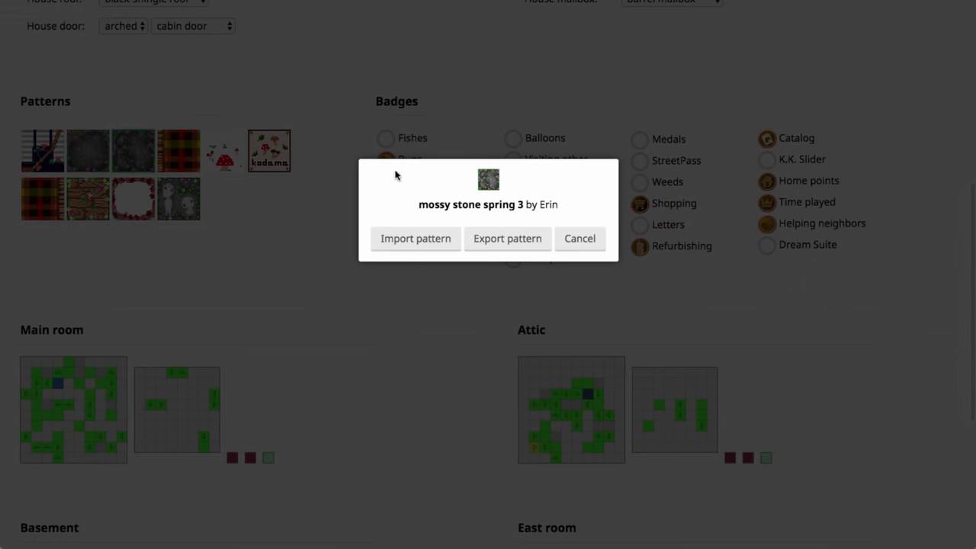
left_click(494, 244)
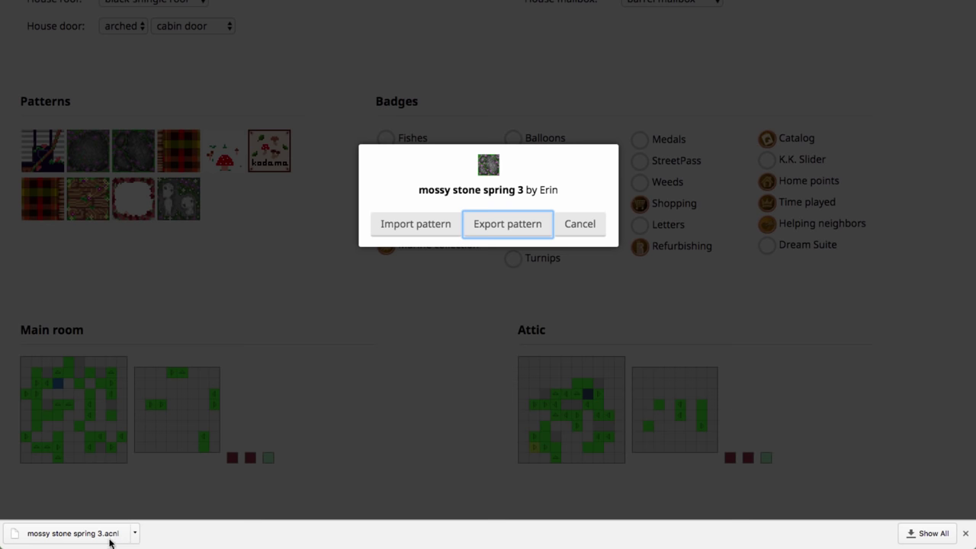
left_click(579, 224)
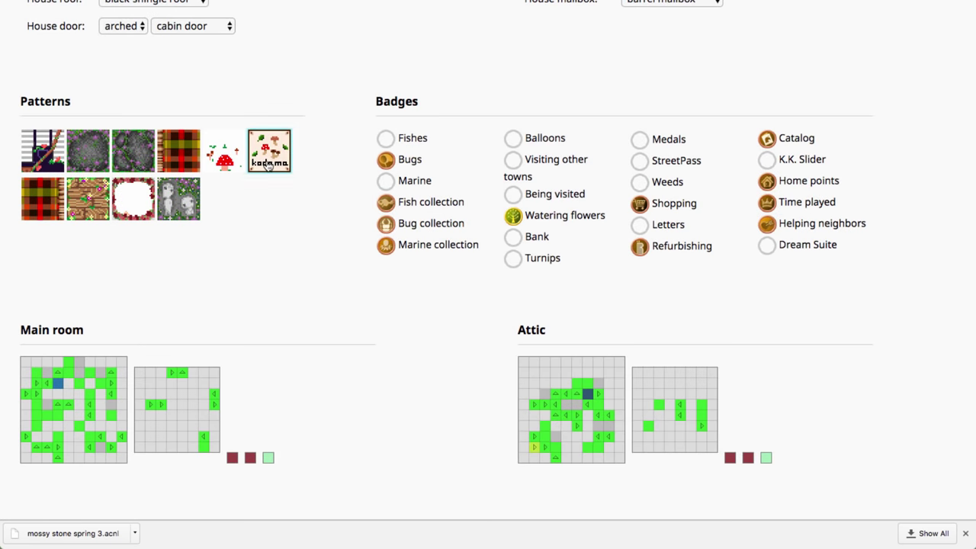
- Switch to the second player and bring up that player's Patterns section
scroll(311, 155, "up", 5)
scroll(187, 88, "up", 6)
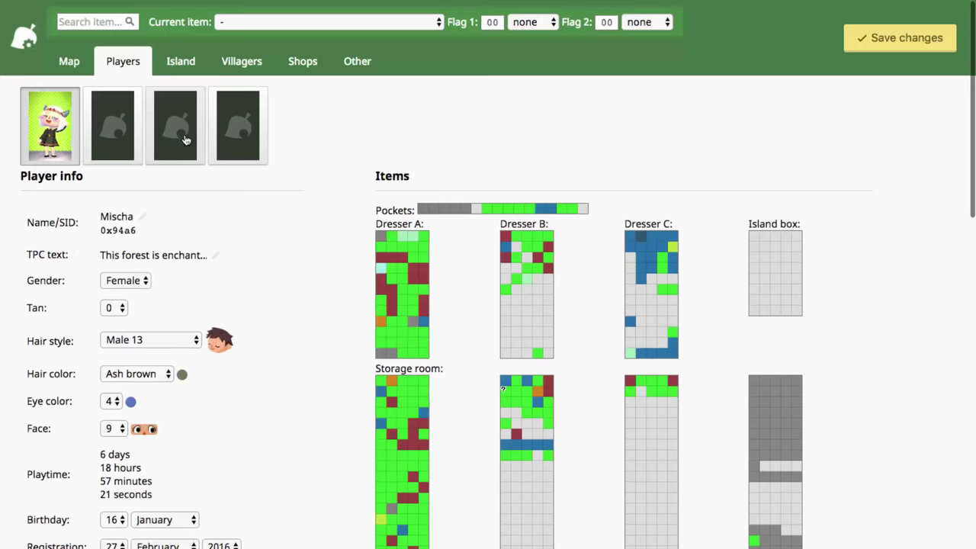
left_click(113, 106)
scroll(286, 370, "down", 8)
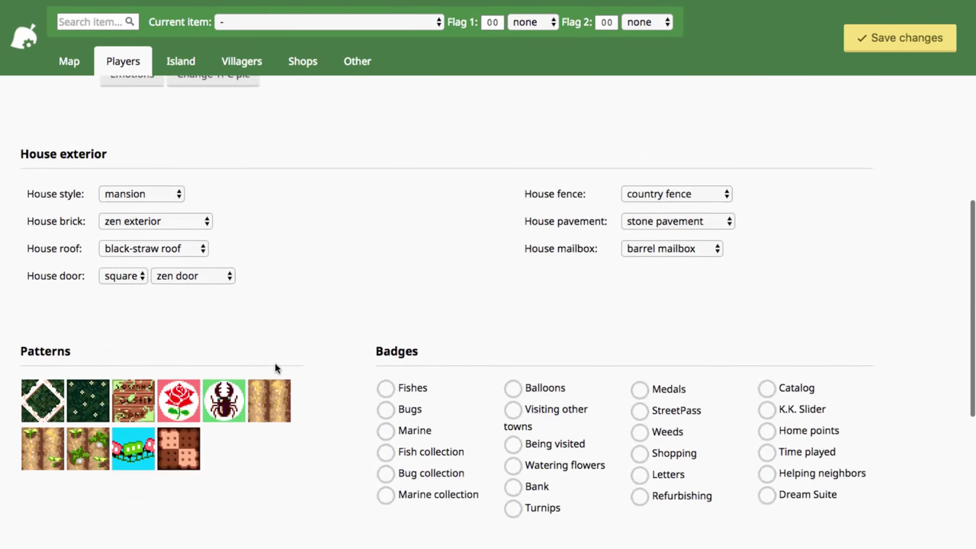
- Replace the second player's stag-beetle flag pattern by importing mossy stone spring 3.acnl, found by searching for "mossy stone"
left_click(223, 400)
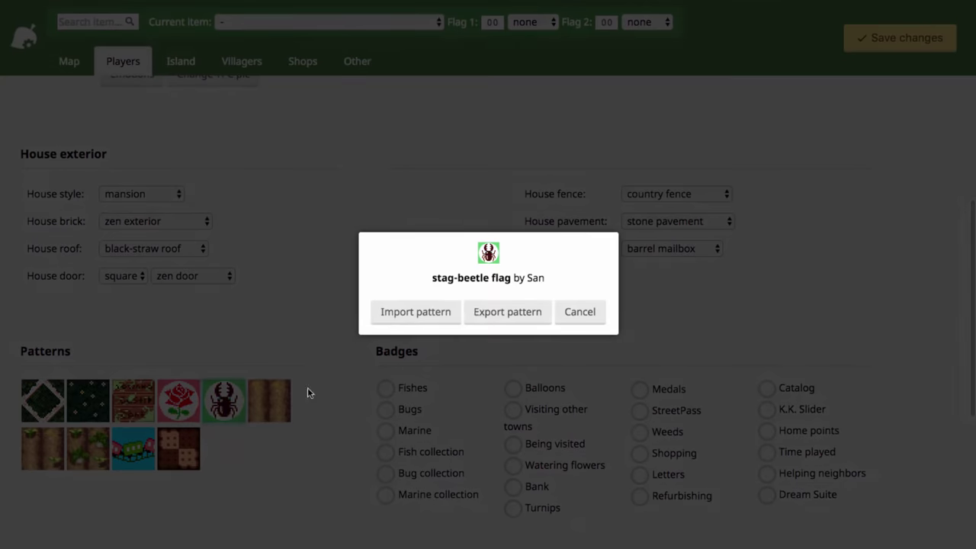
left_click(414, 315)
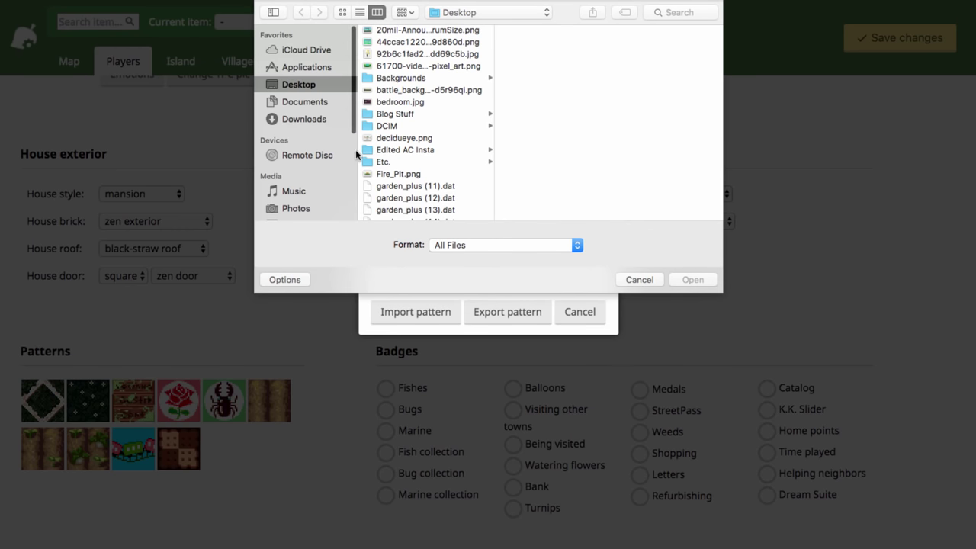
left_click(664, 12)
type("mo")
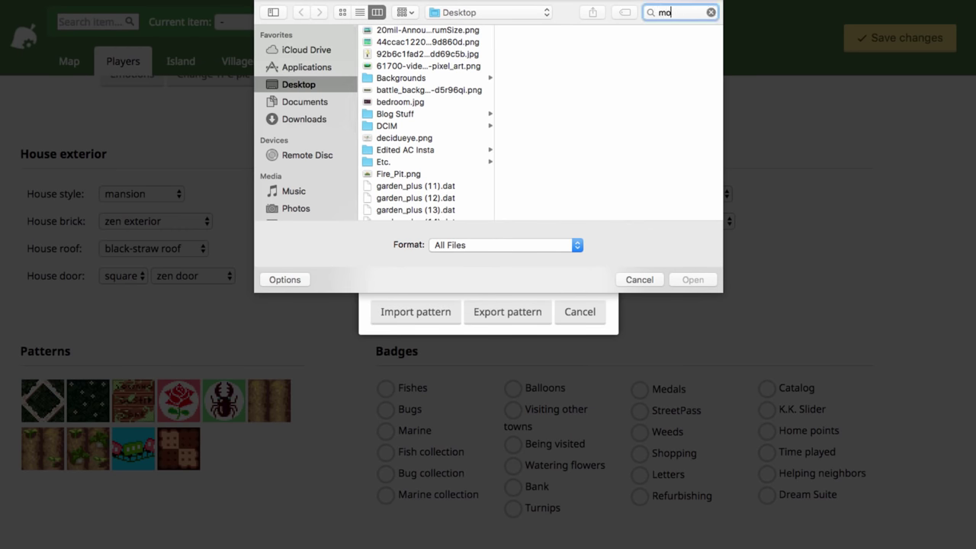
type("ssy stone")
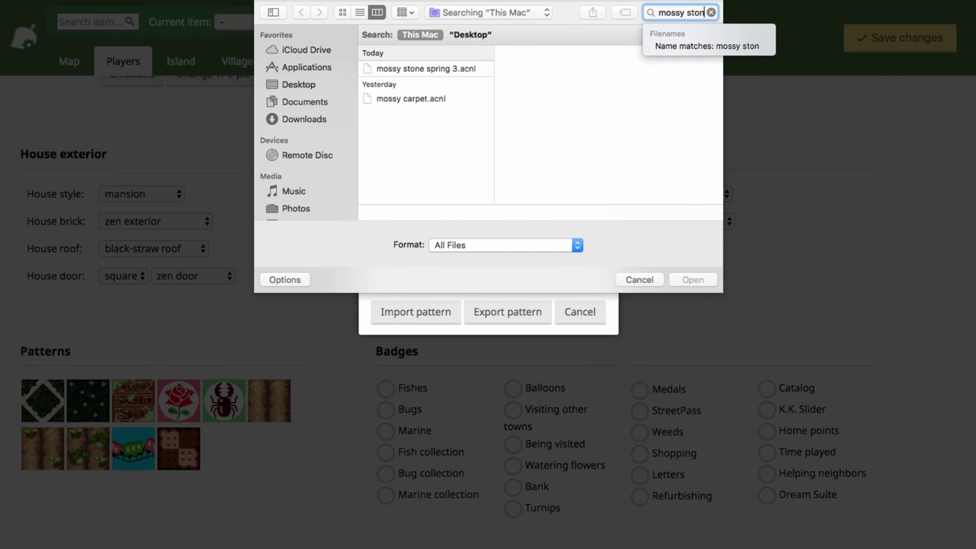
left_click(458, 69)
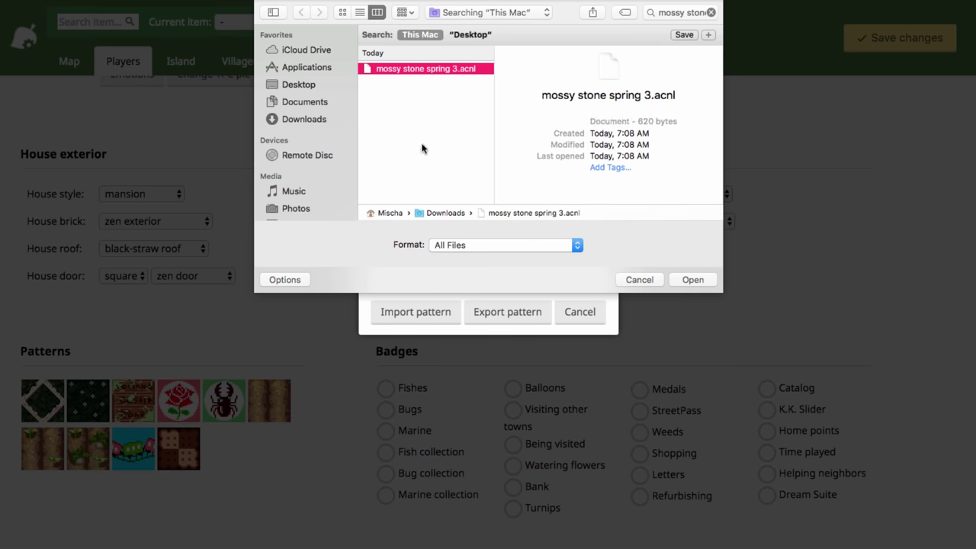
left_click(702, 280)
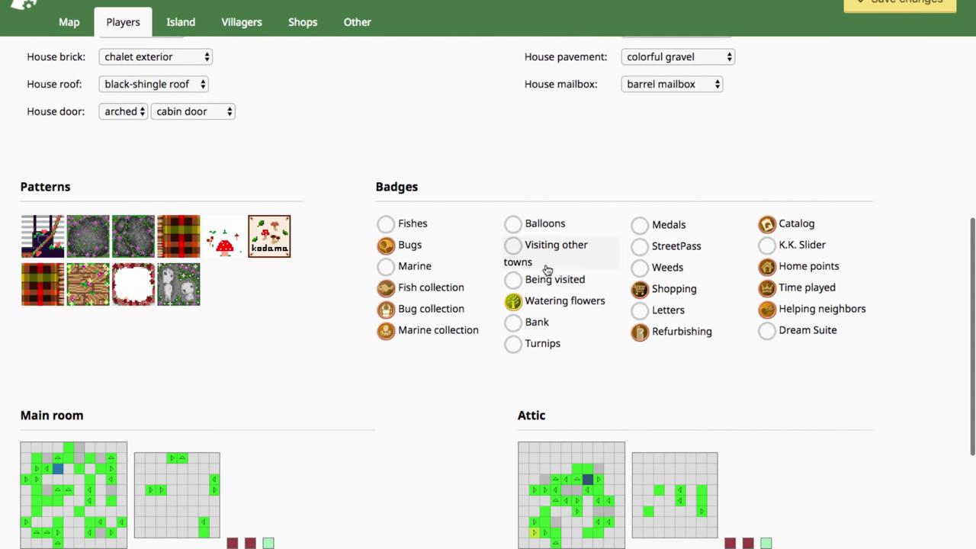
- Cycle the Balloons badge through its levels and leave it at gold
left_click(516, 229)
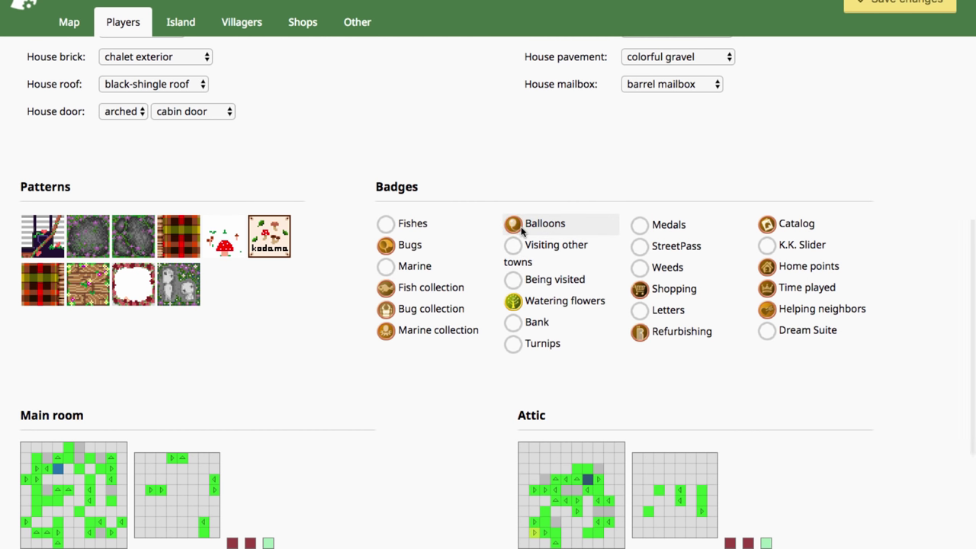
left_click(517, 231)
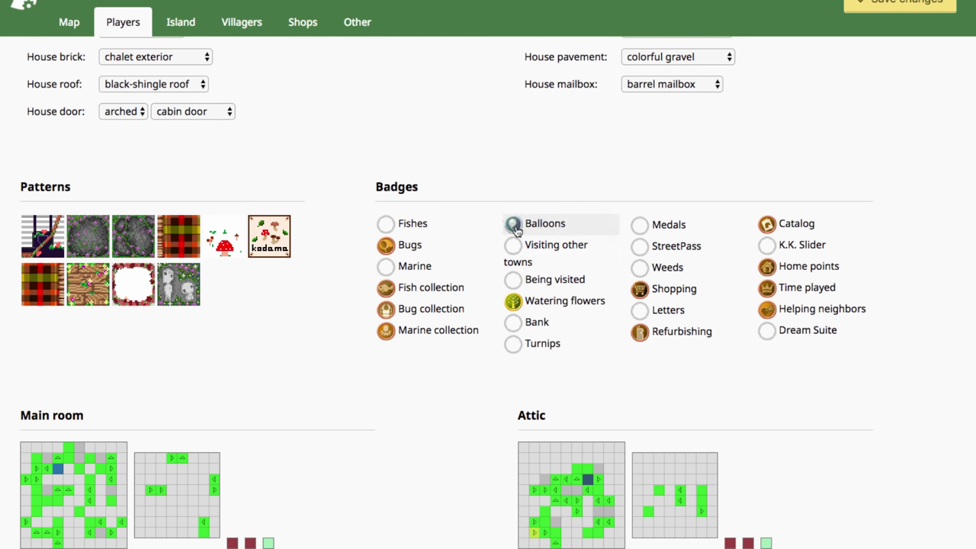
left_click(516, 230)
left_click(516, 231)
left_click(516, 230)
left_click(516, 231)
left_click(516, 230)
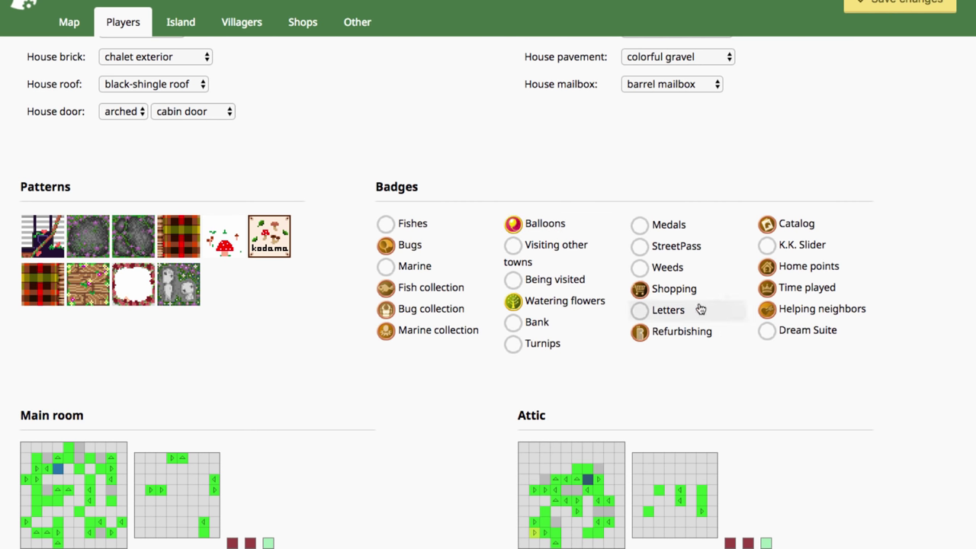
- Examine the house's room grids from Main room to North room, including the furniture choices and the Main room's song slot
scroll(377, 247, "down", 5)
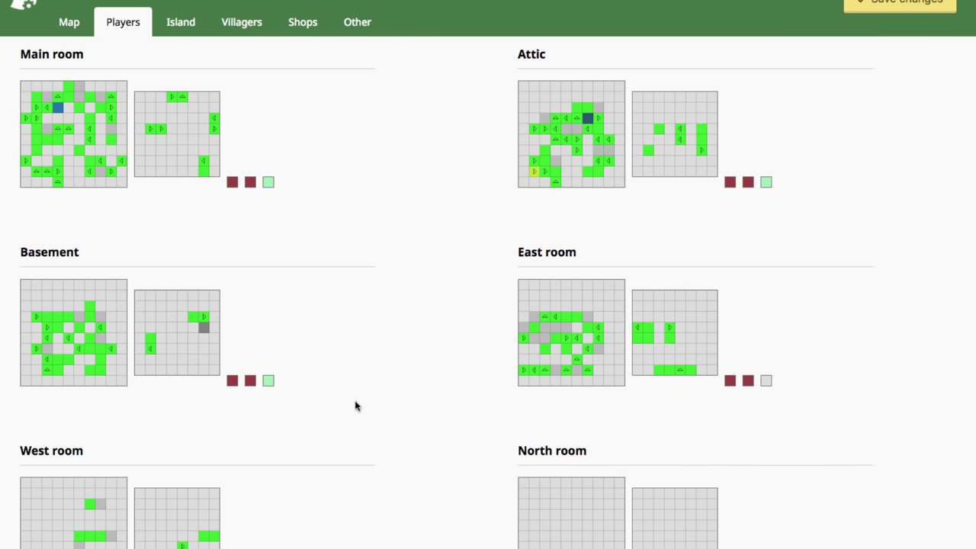
scroll(356, 408, "down", 1)
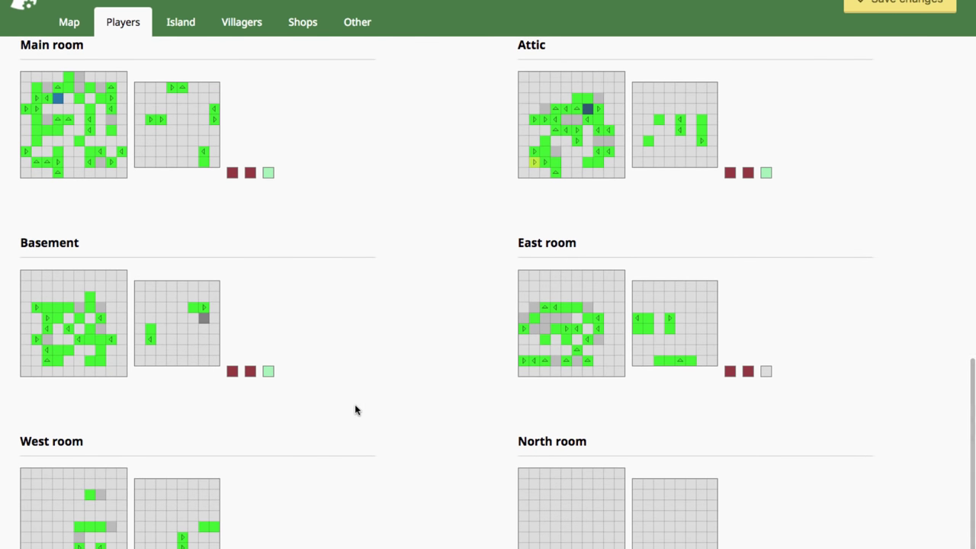
scroll(353, 181, "up", 1)
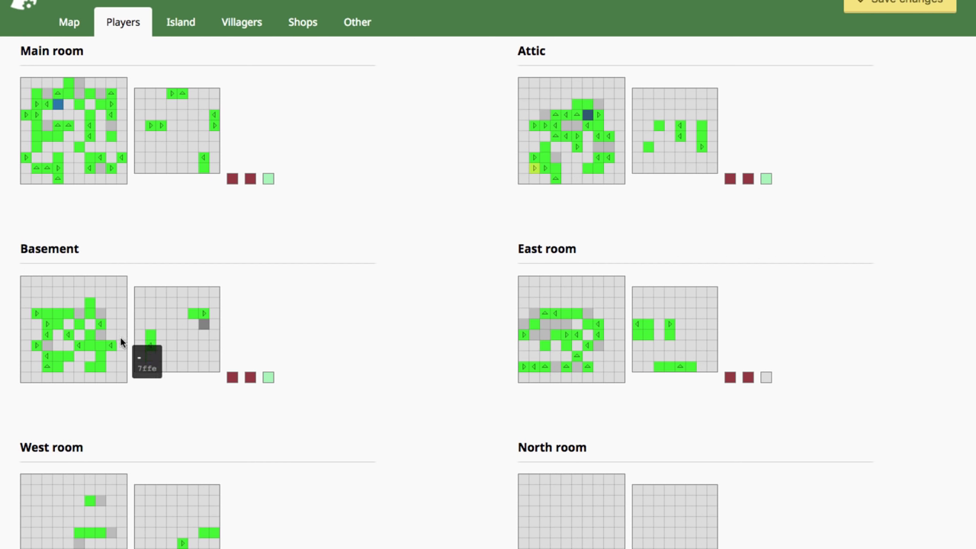
scroll(121, 343, "up", 1)
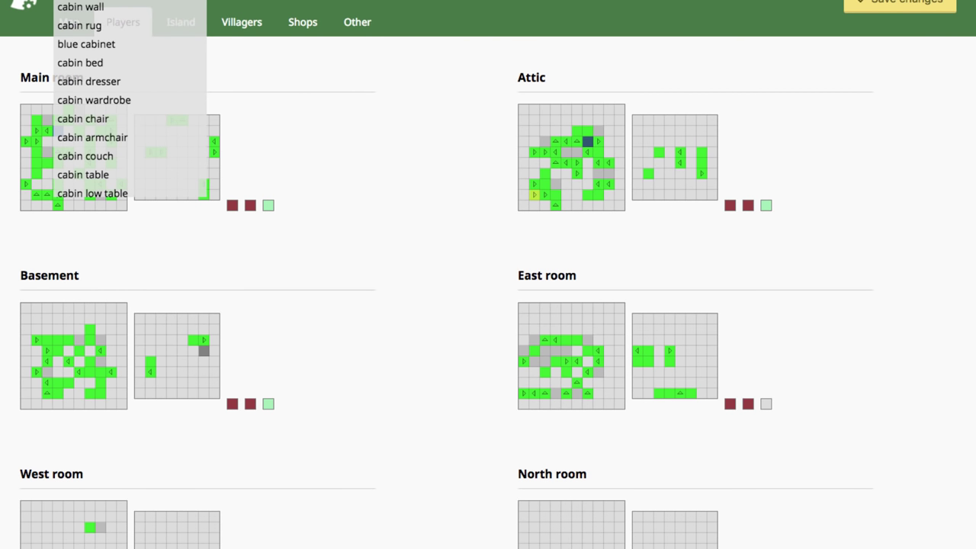
left_click(120, 61)
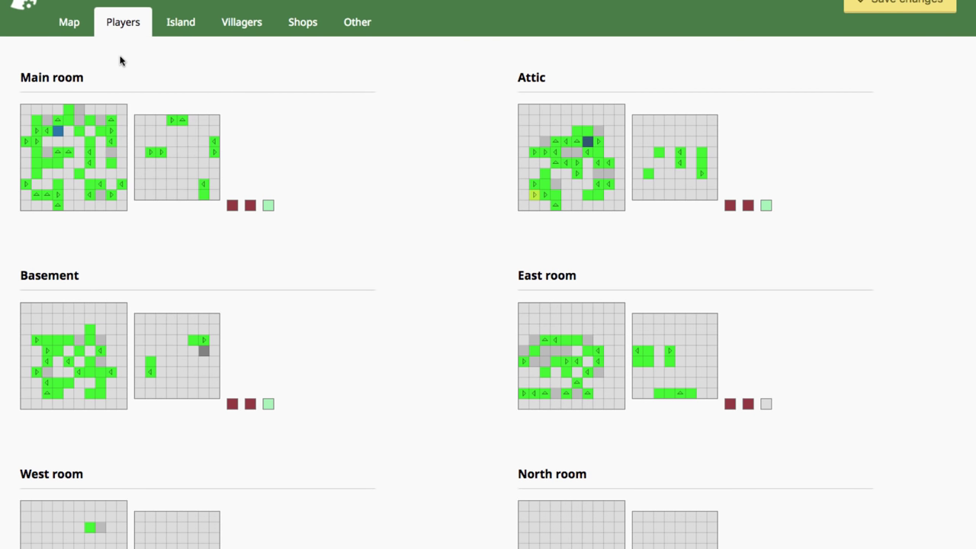
left_click(569, 187)
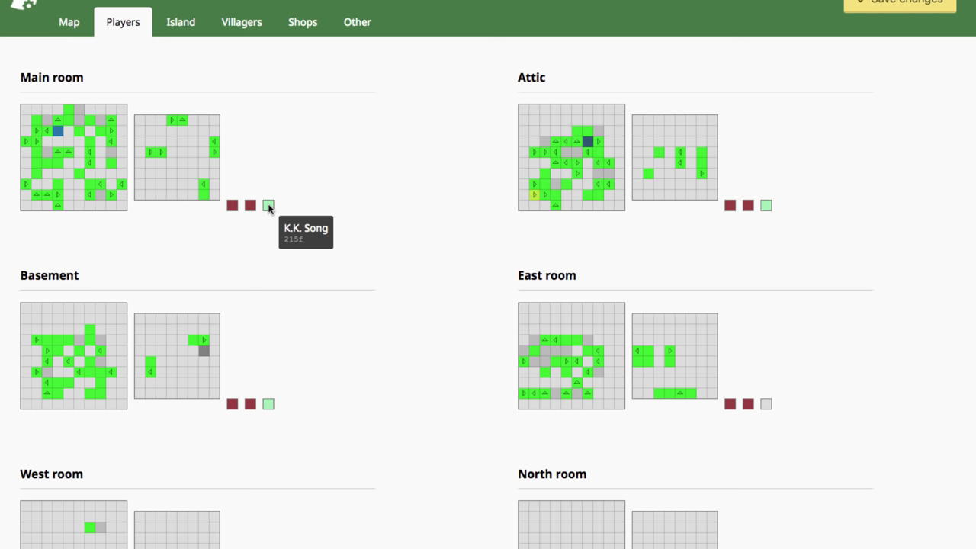
scroll(424, 203, "down", 1)
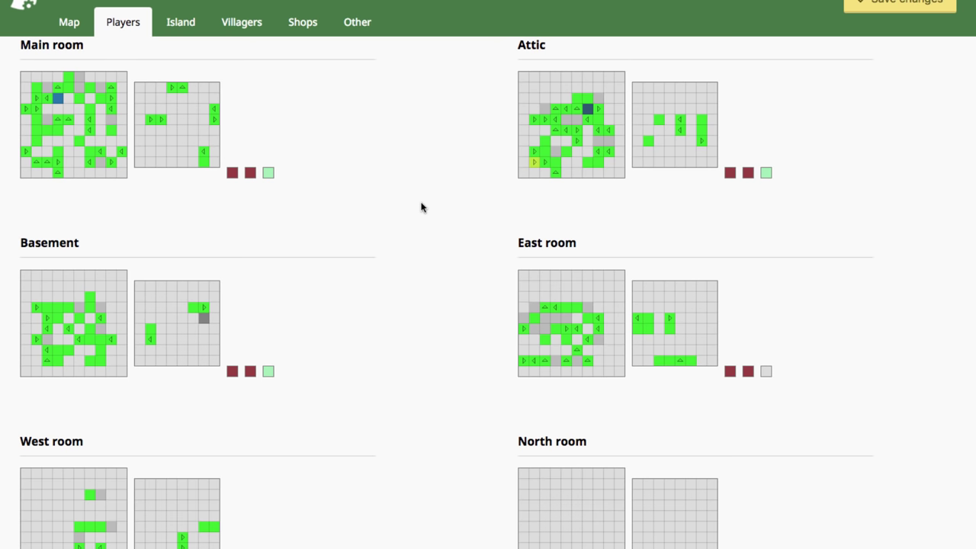
scroll(422, 207, "up", 1)
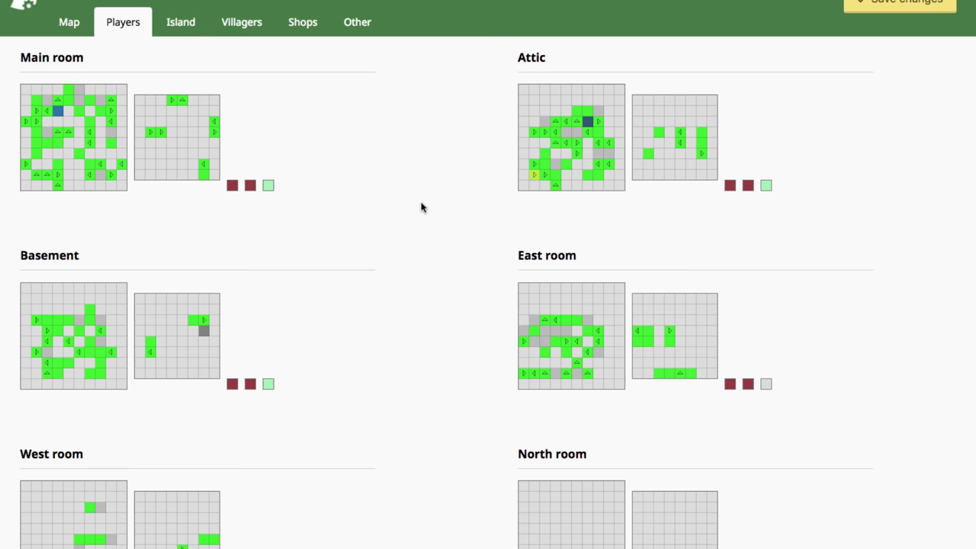
- Change the orientation of the stack of books in the Main room grid to show how furniture is rotated
mouse_move(67, 135)
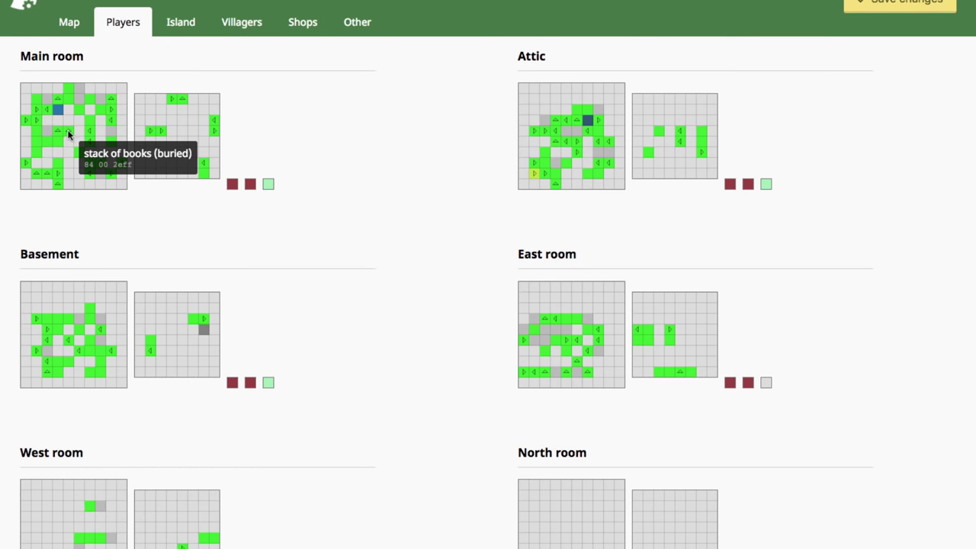
left_click(67, 134)
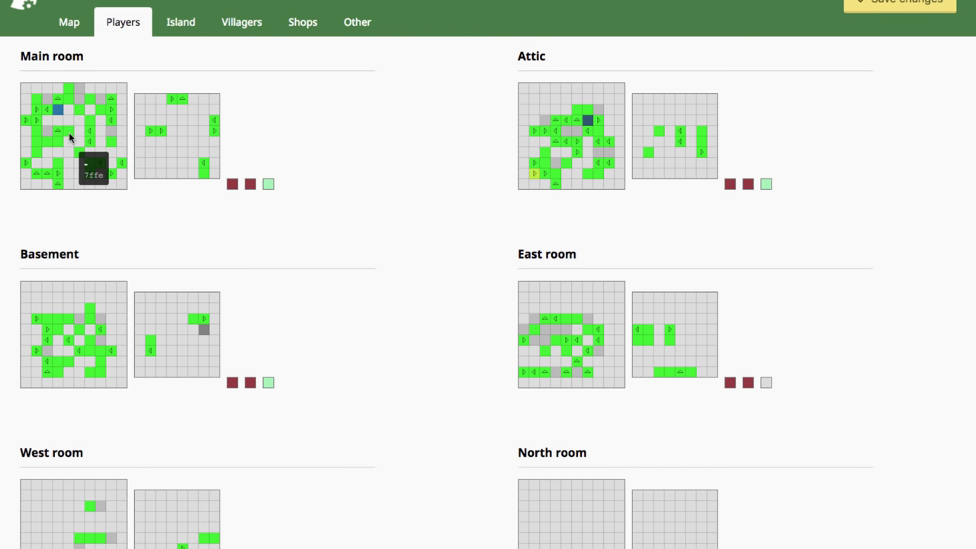
left_click(68, 134)
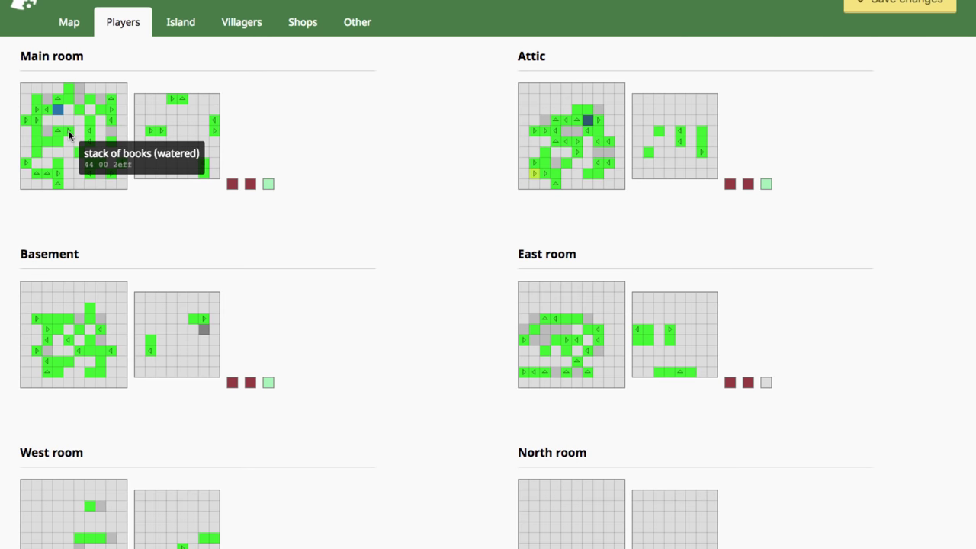
left_click(68, 134)
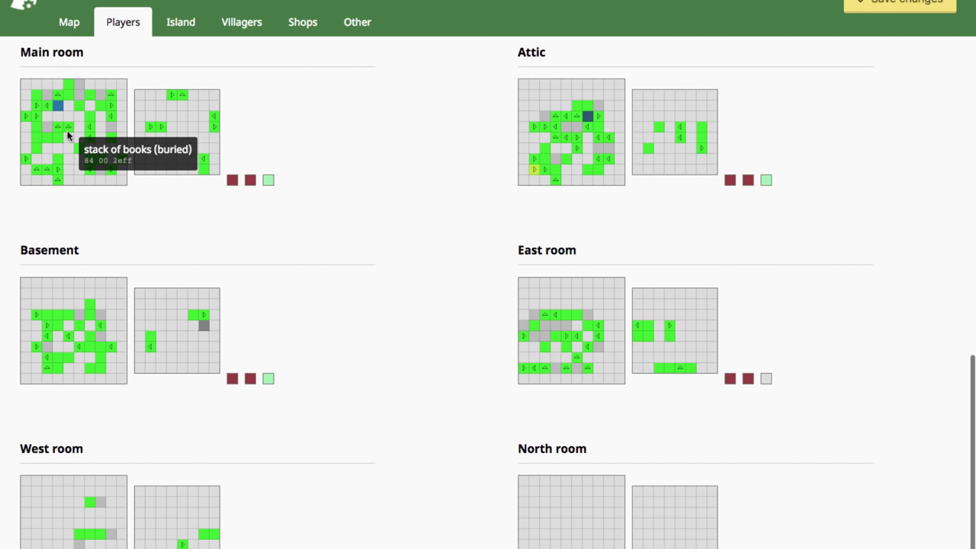
- Review the furniture in the remaining room grids, return to the player's Items section and look through the available item choices
scroll(67, 134, "down", 1)
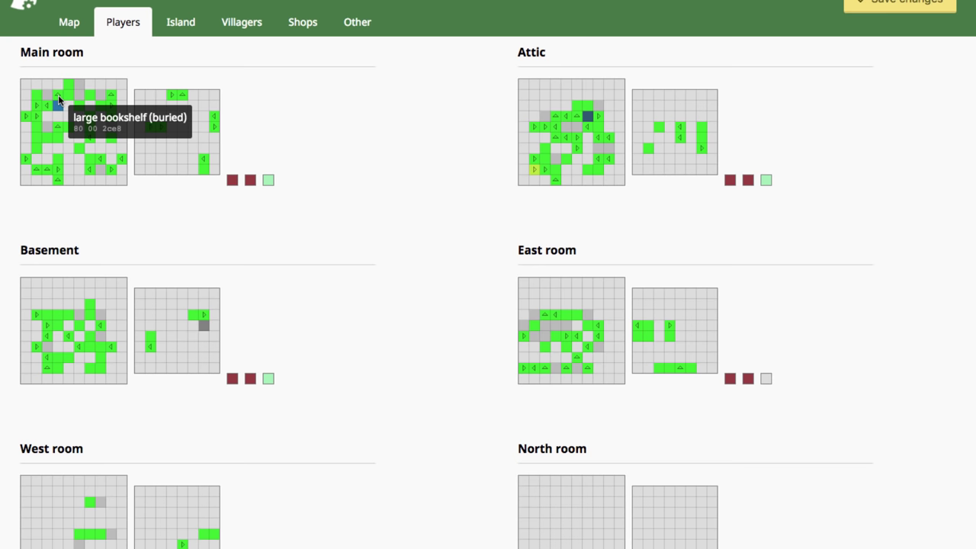
scroll(386, 167, "down", 1)
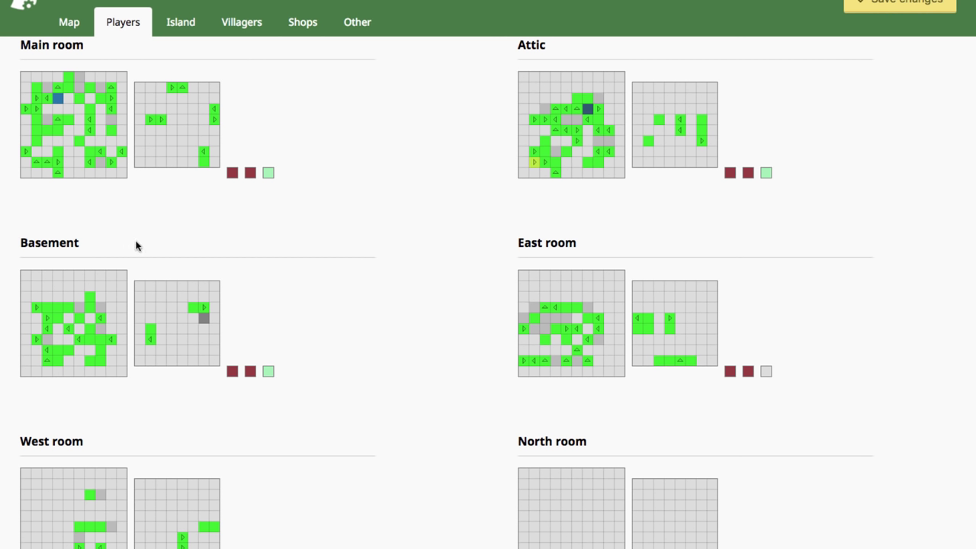
scroll(337, 307, "down", 1)
scroll(418, 326, "up", 1)
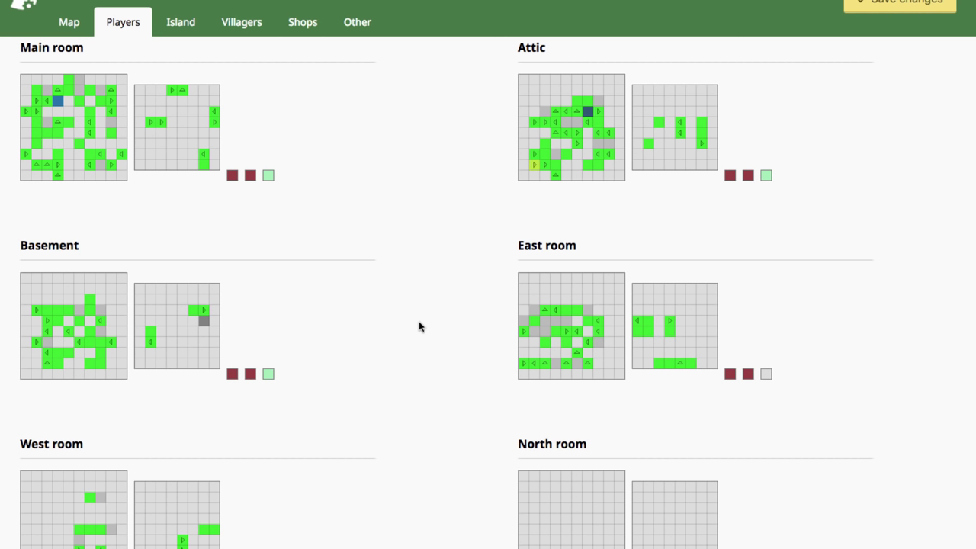
scroll(418, 326, "up", 15)
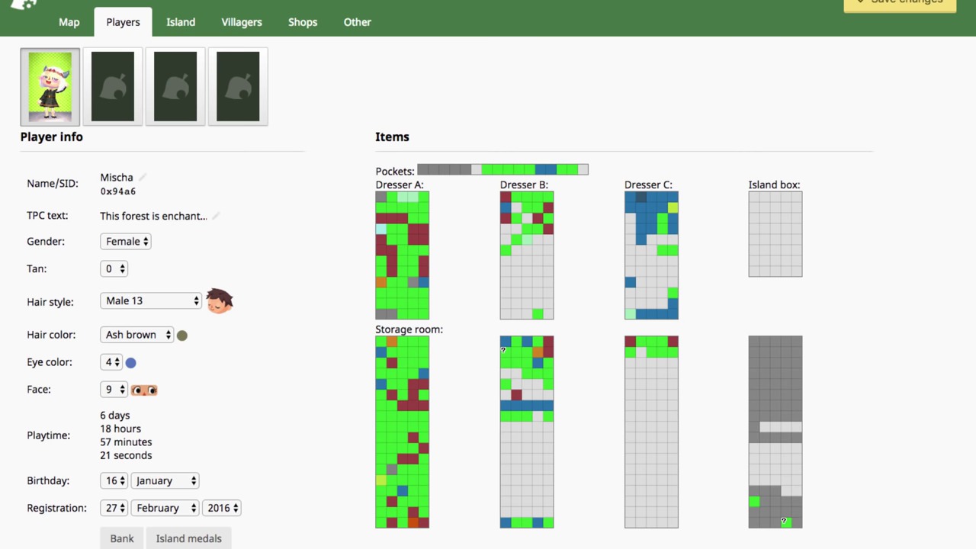
left_click(282, 2)
left_click(274, 3)
left_click(288, 3)
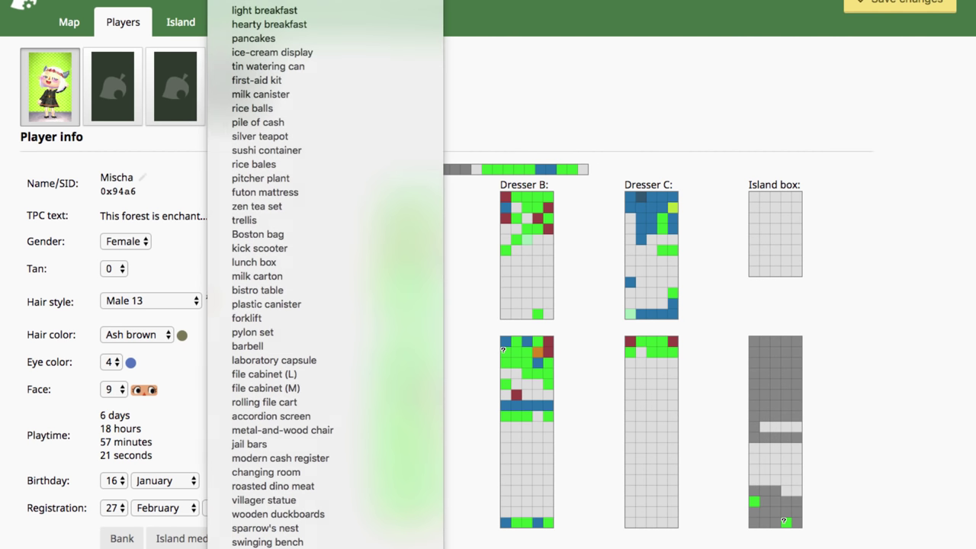
left_click(288, 3)
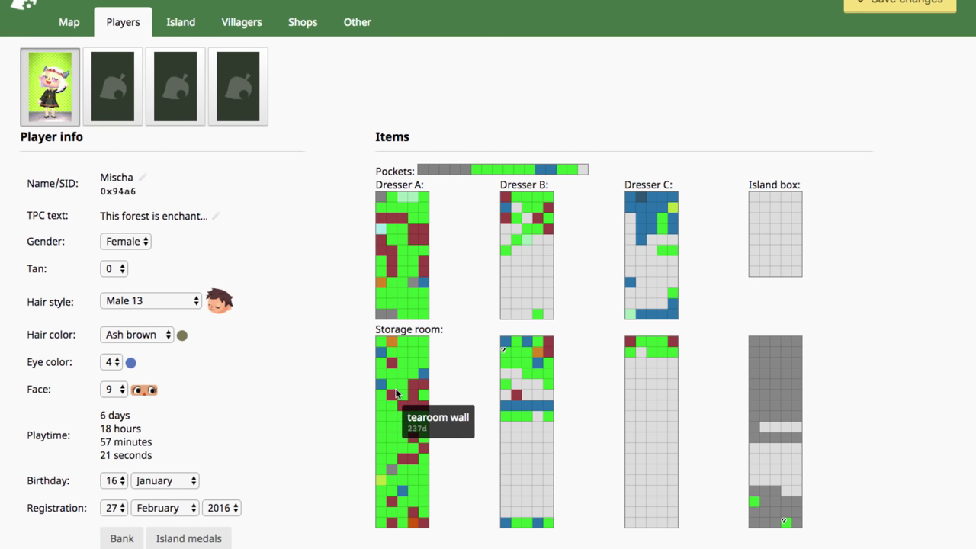
- View the second player's dressers, storage room and island box, and return to the first player
left_click(112, 105)
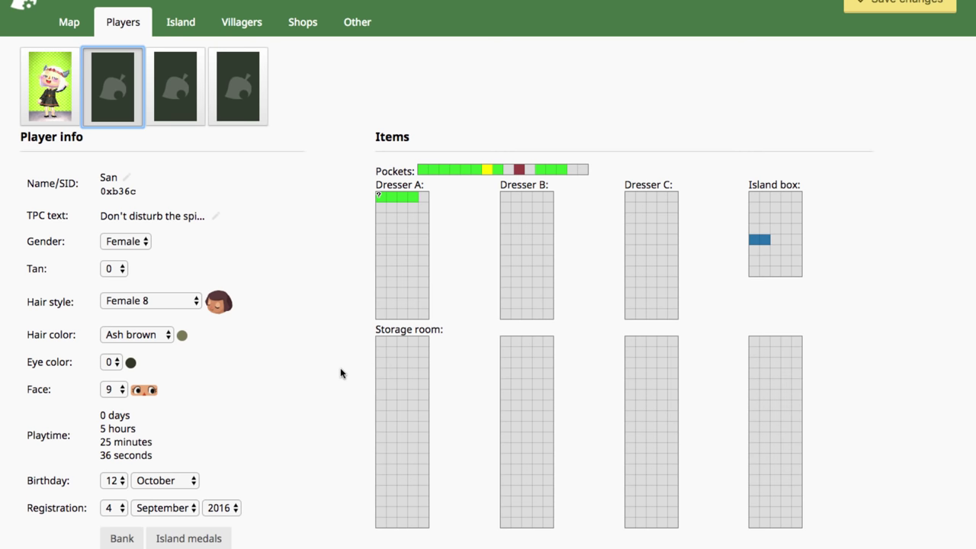
left_click(35, 121)
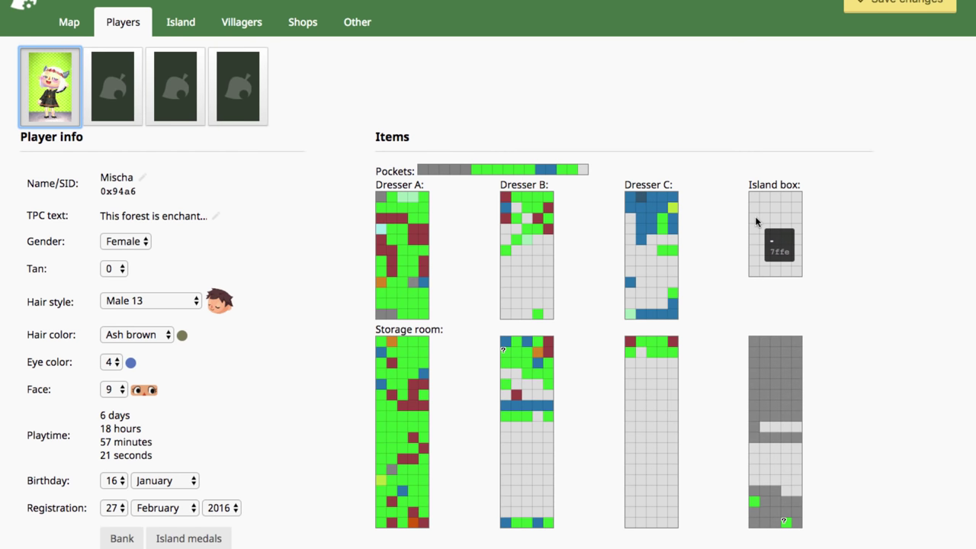